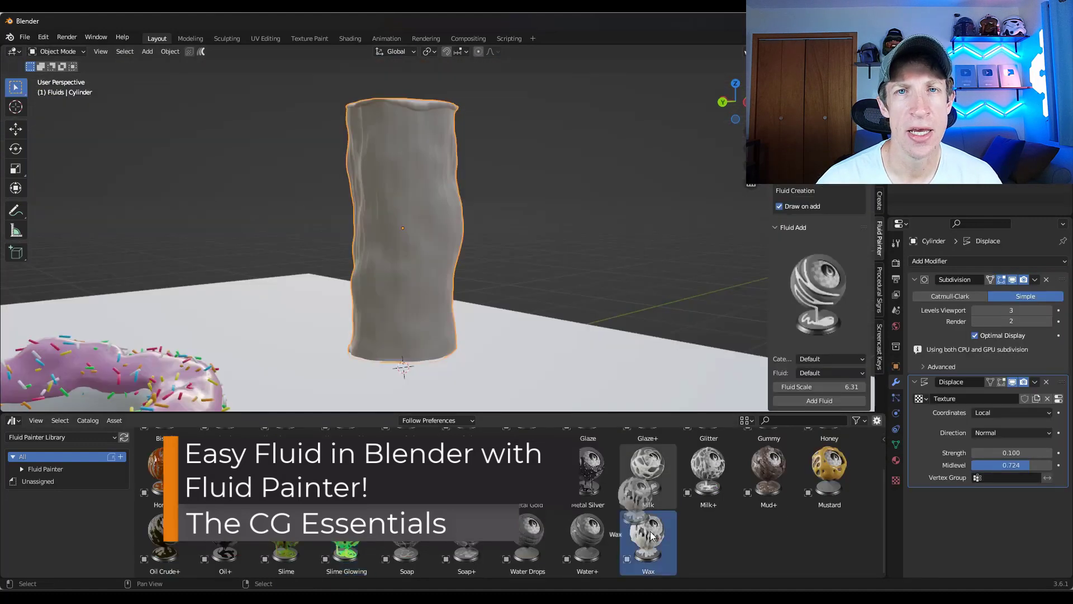
Step: Draw several Wax fluid strokes running down the side of the wavy cylinder
mouse_move(366, 123)
left_mouse_down()
mouse_move(357, 363)
mouse_move(342, 374)
left_mouse_up()
left_click_drag(404, 120, 427, 386)
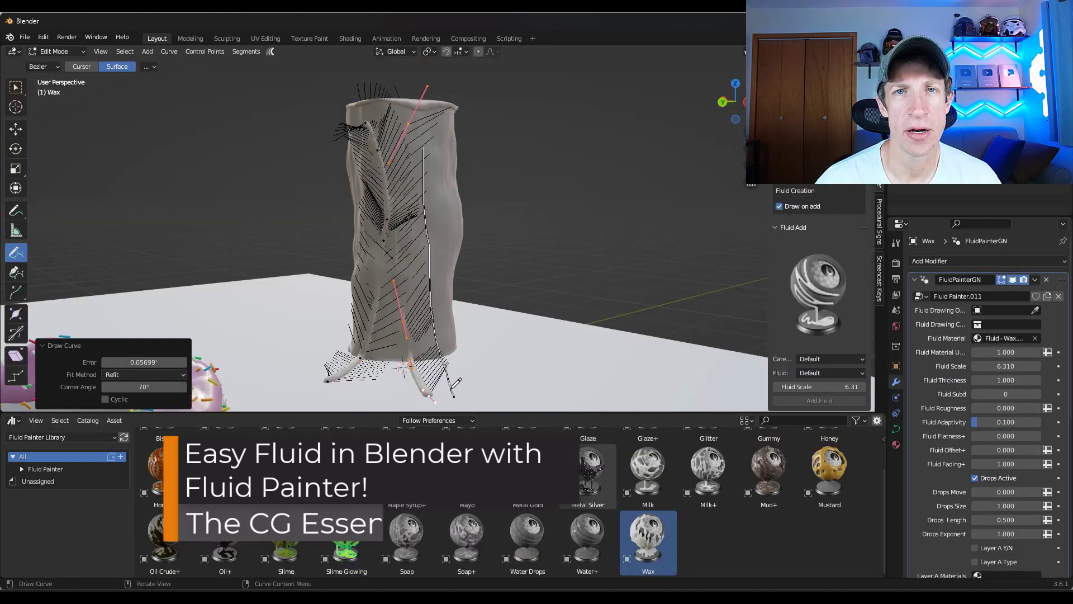
left_click_drag(439, 184, 456, 385)
left_click_drag(391, 185, 405, 386)
middle_click_drag(442, 246, 493, 247)
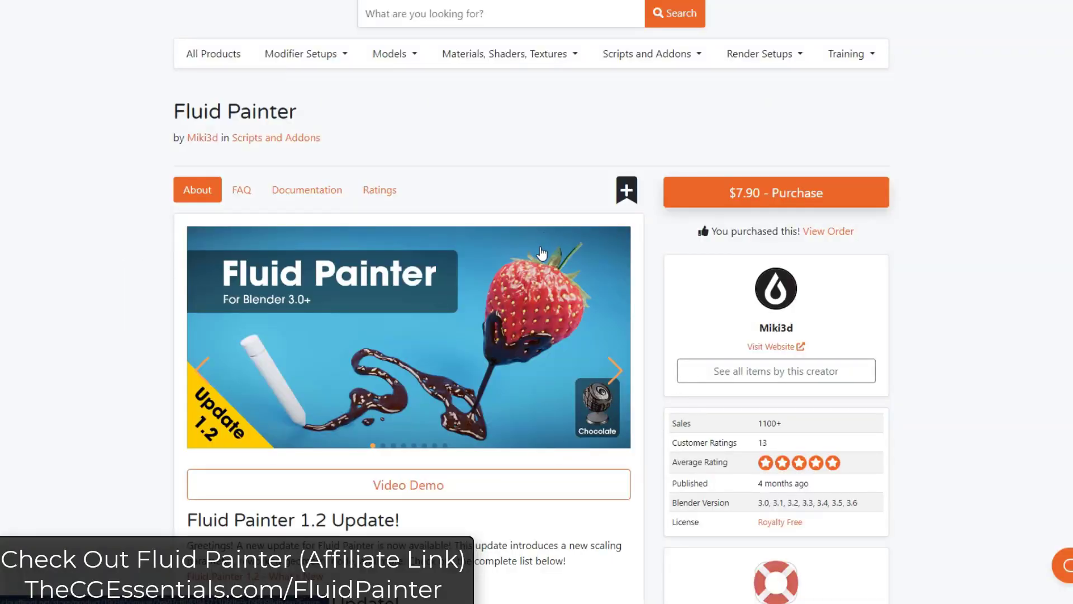
Step: Examine the Fluid Painter product page, covering the preset gallery, feature descriptions and presets list
scroll(541, 253, "down", 1)
left_click(614, 302)
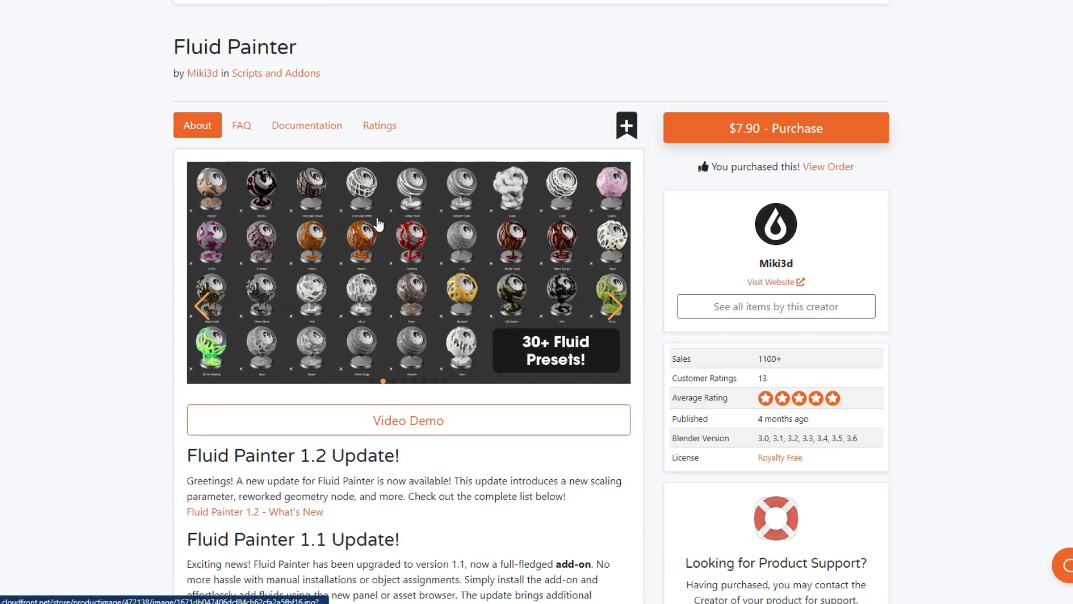
scroll(458, 210, "down", 1)
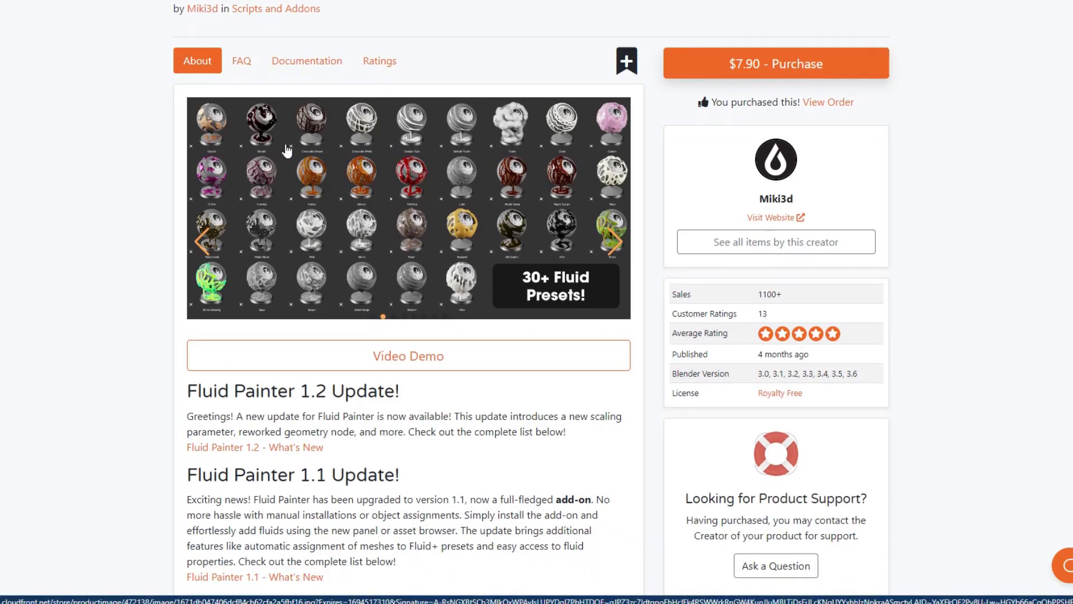
scroll(287, 150, "up", 1)
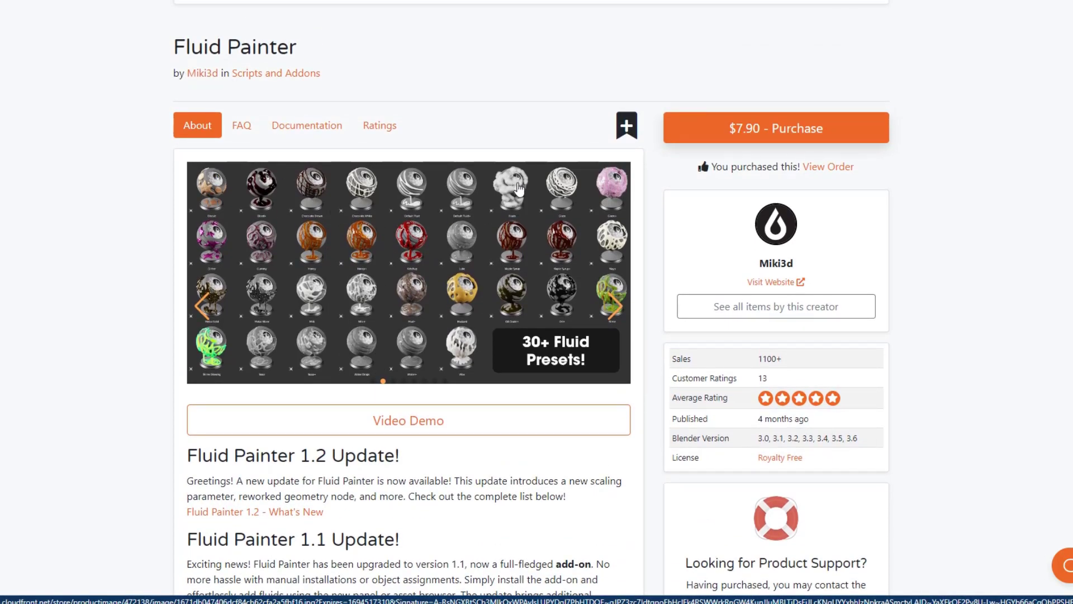
scroll(125, 200, "down", 18)
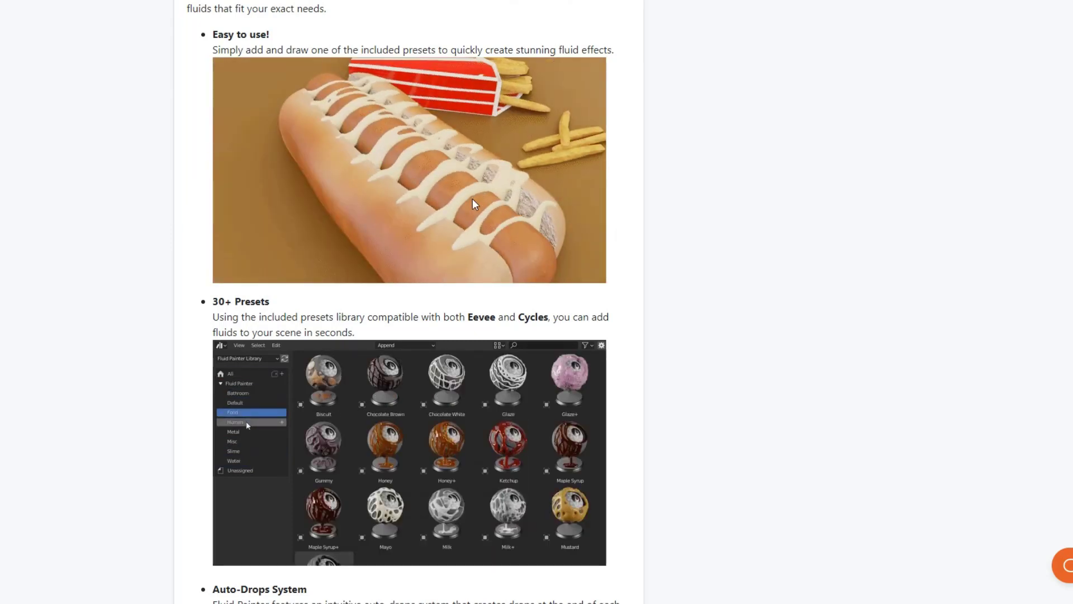
scroll(124, 168, "down", 8)
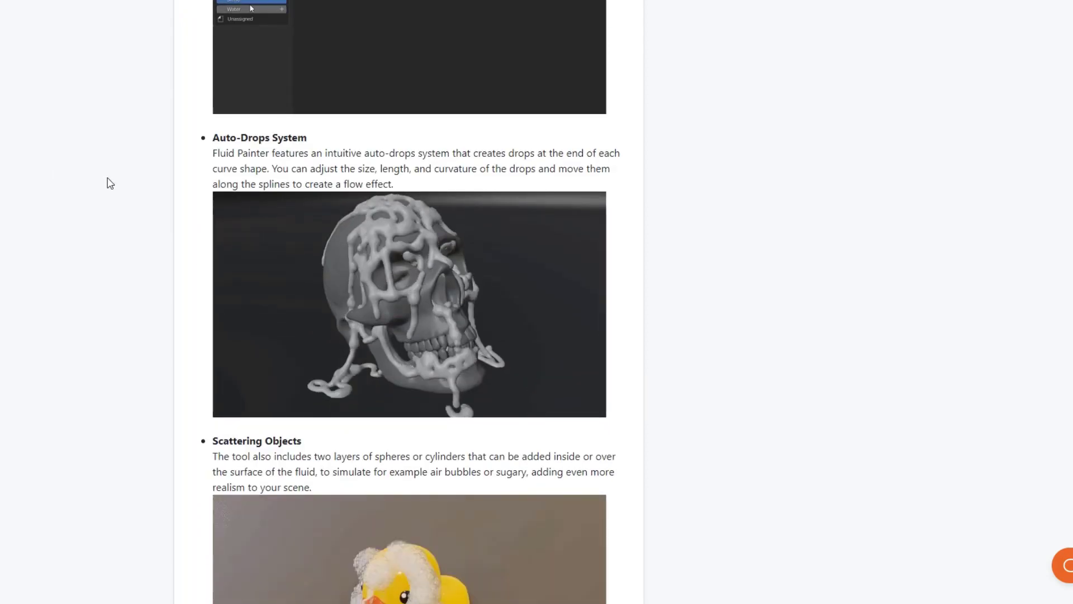
scroll(112, 184, "down", 9)
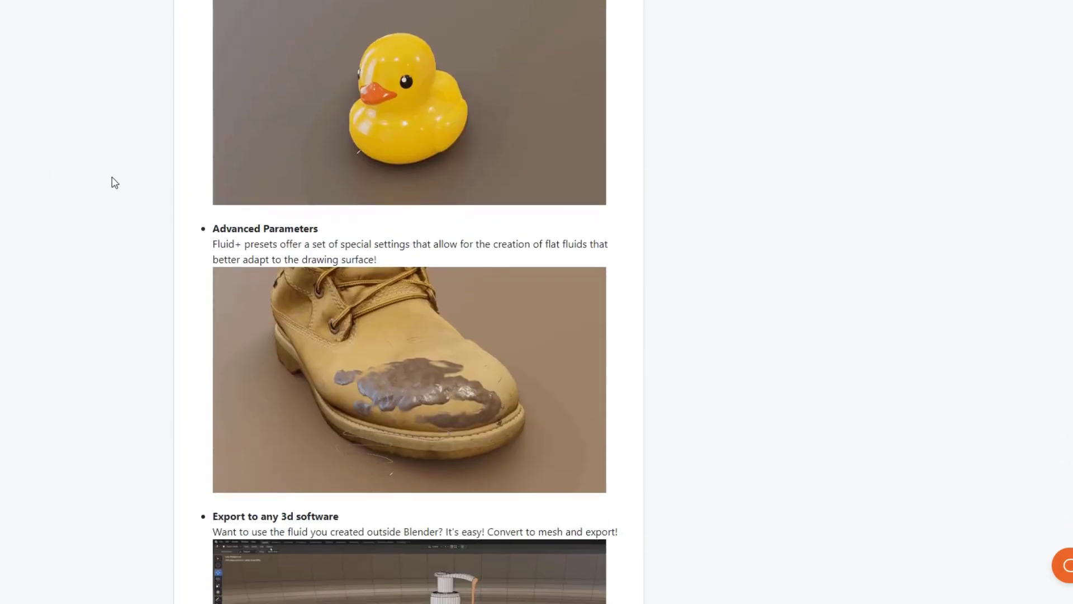
scroll(116, 182, "down", 13)
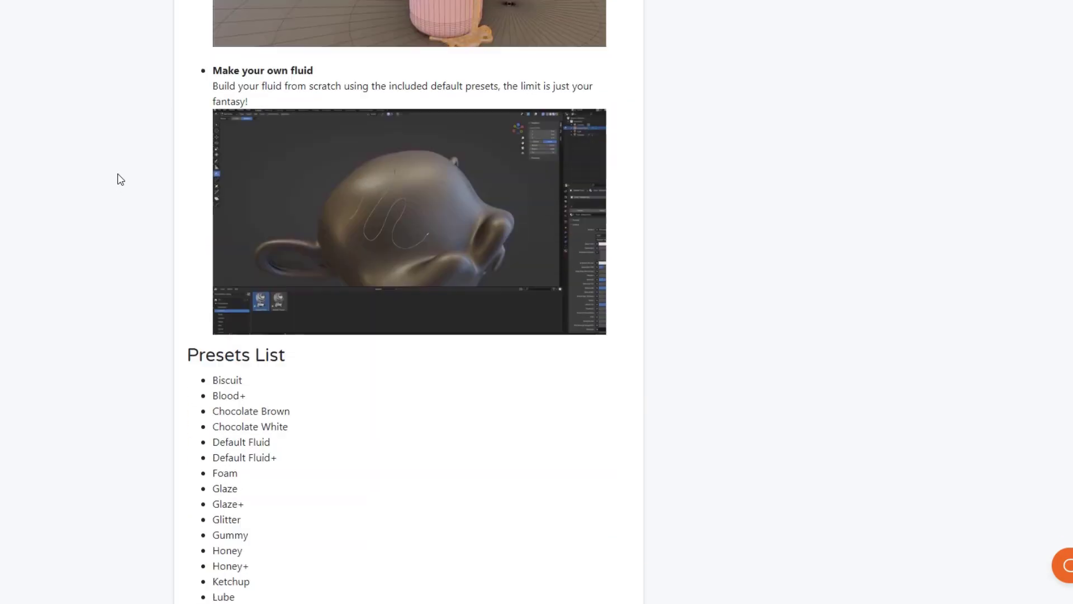
scroll(119, 177, "down", 7)
scroll(412, 132, "up", 1)
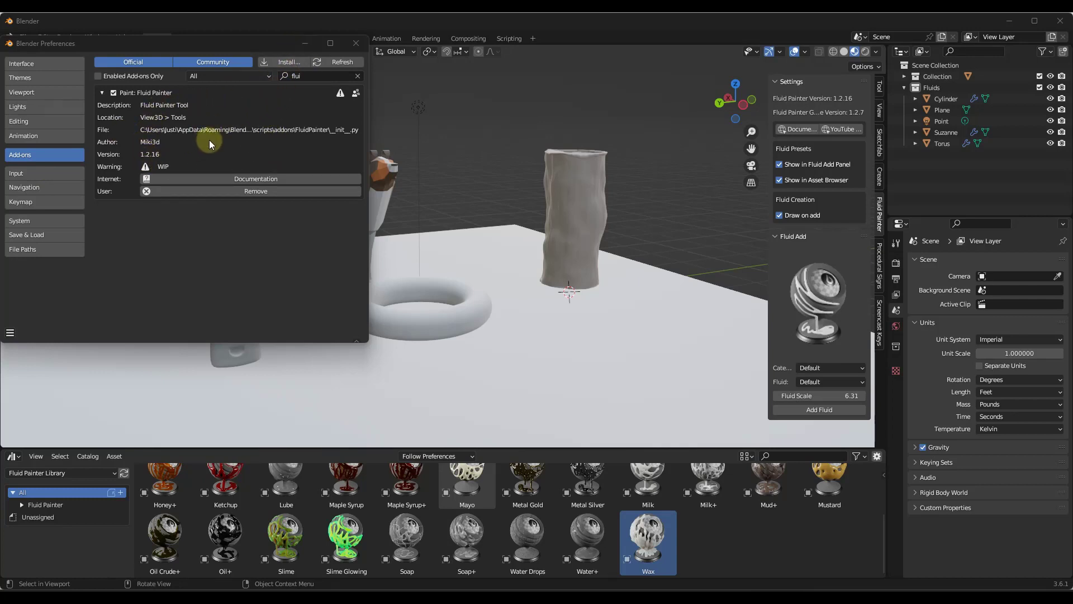
Step: Close the preferences window and toggle the viewport sidebar off and back on
left_click(356, 43)
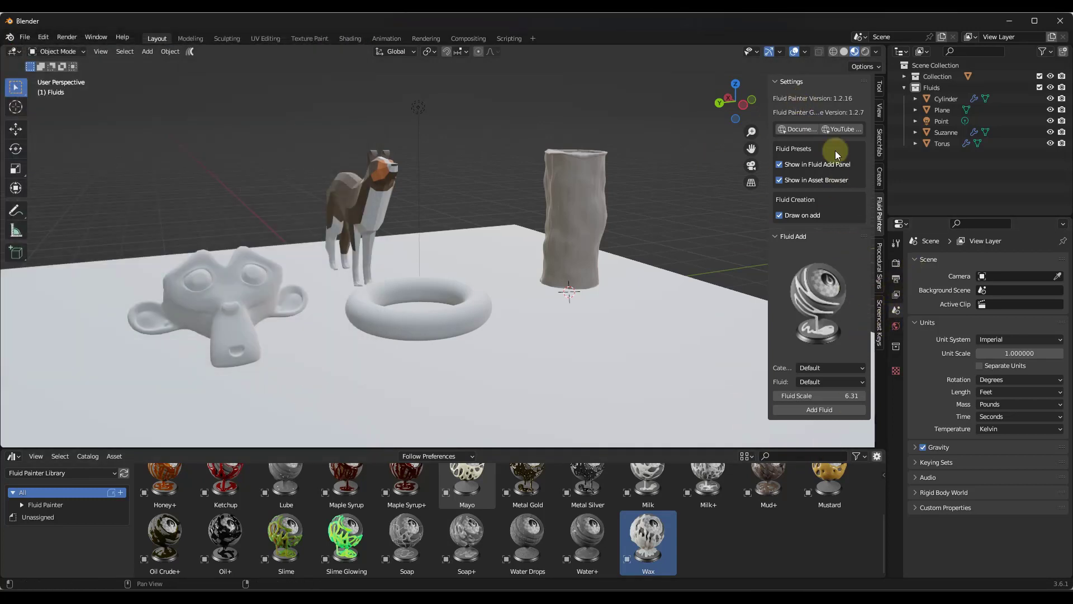
key("n")
key("n")
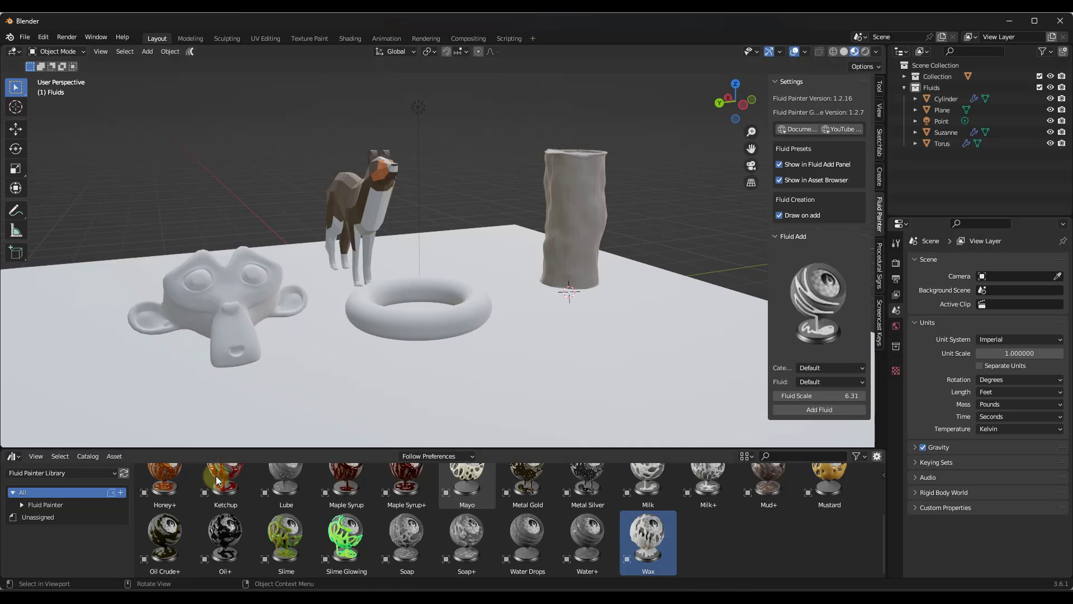
Step: Show the Fluid Painter Library in the asset browser and enlarge the browser area to fit more presets
left_click_drag(193, 445, 195, 437)
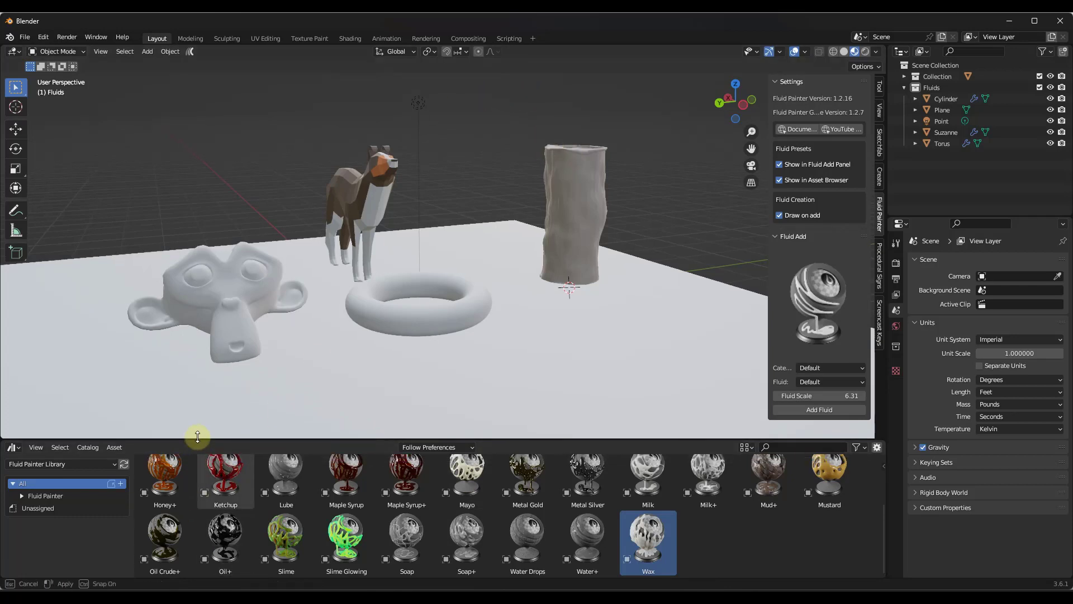
left_click(90, 462)
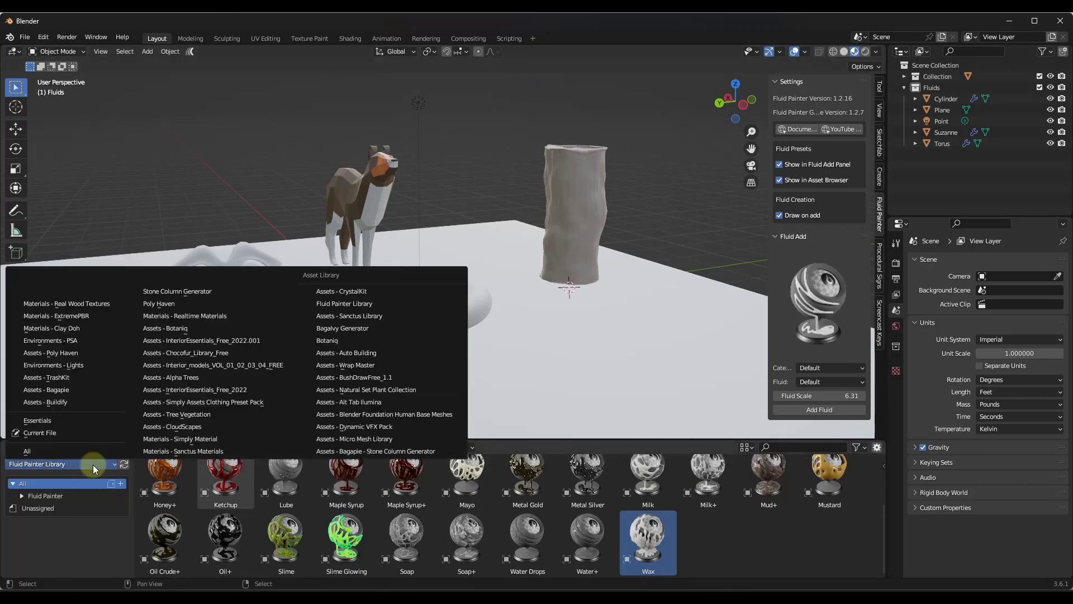
left_click(324, 303)
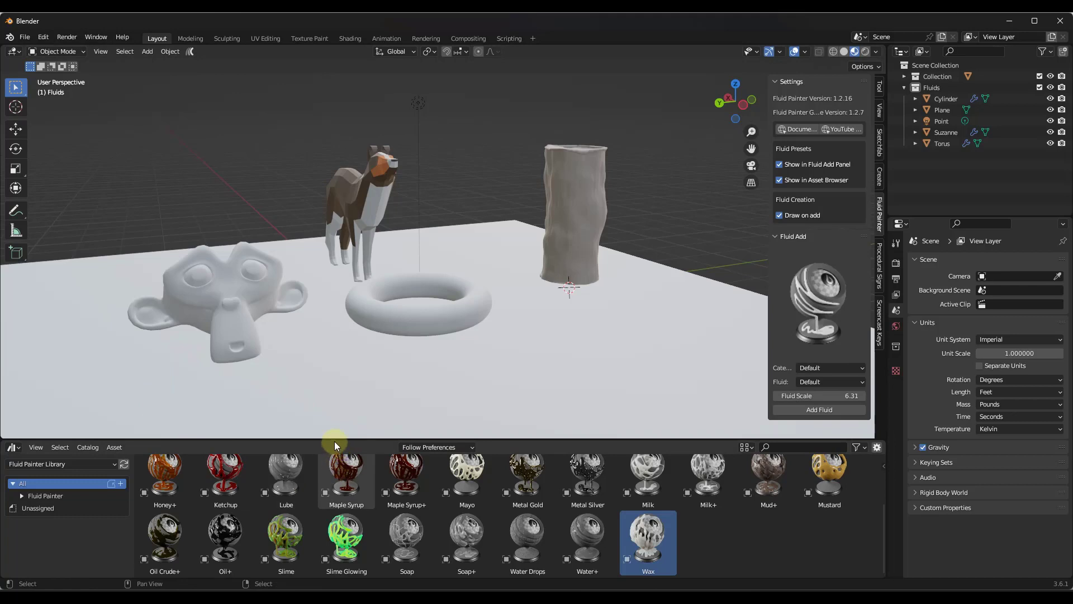
left_click_drag(327, 440, 337, 411)
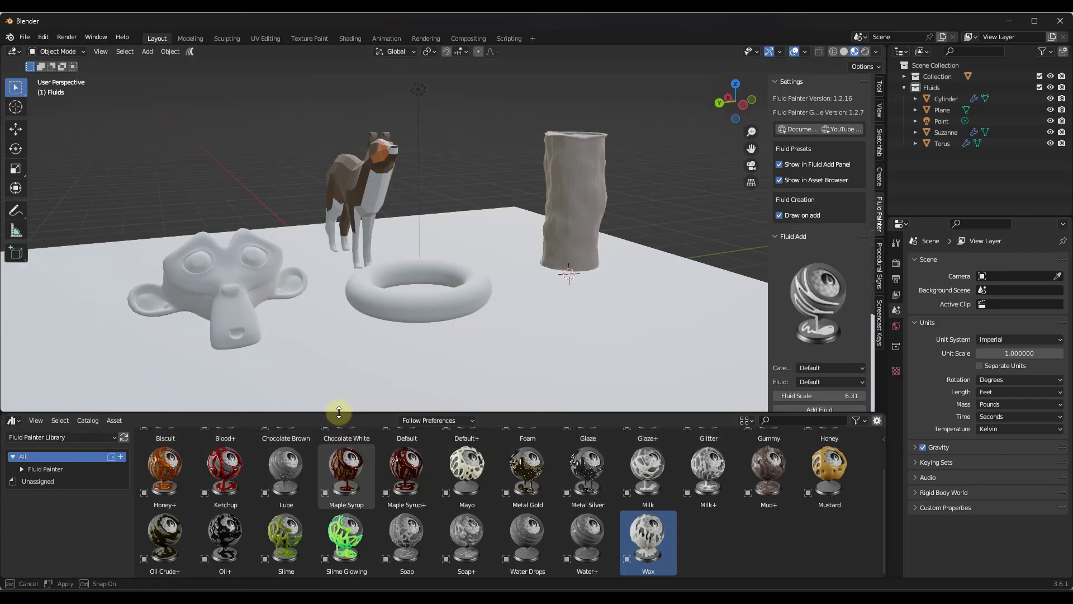
Step: Check the available categories and fluids in the Fluid Add settings without changing the Default selections
scroll(838, 263, "down", 1)
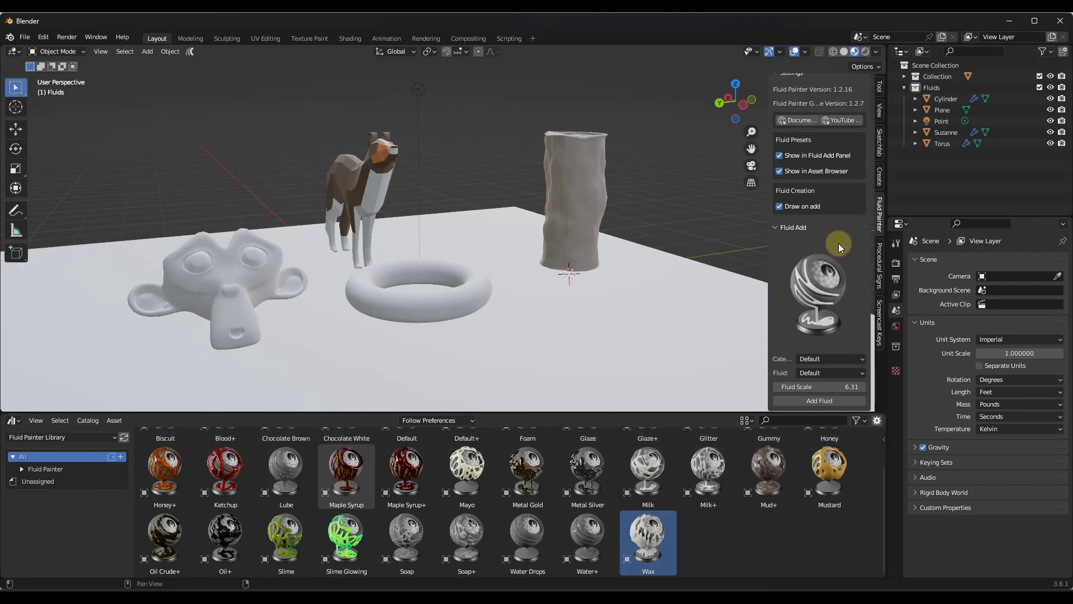
left_click(819, 358)
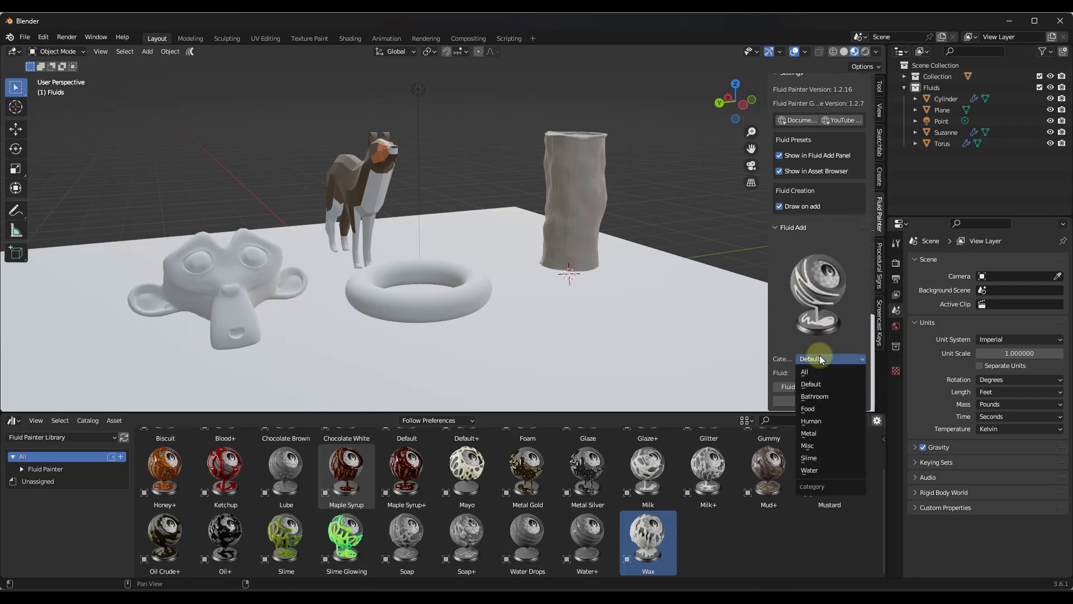
left_click(819, 355)
left_click(820, 371)
left_click(819, 371)
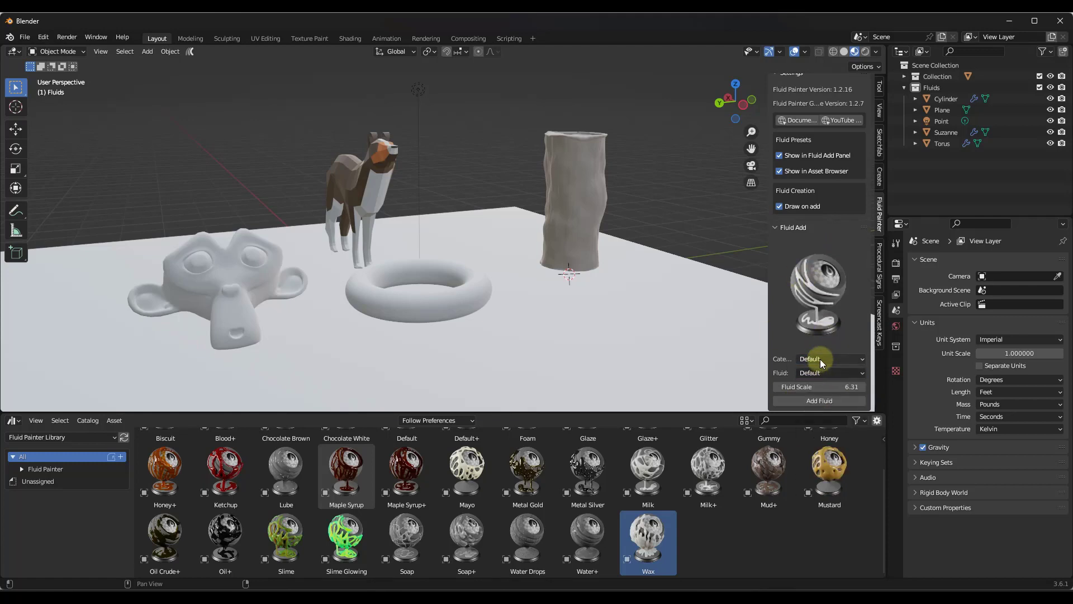
left_click(820, 359)
left_click(819, 358)
Step: Select the Suzanne monkey head and add the Ketchup preset from the Fluid Painter Library to it
scroll(281, 489, "up", 2)
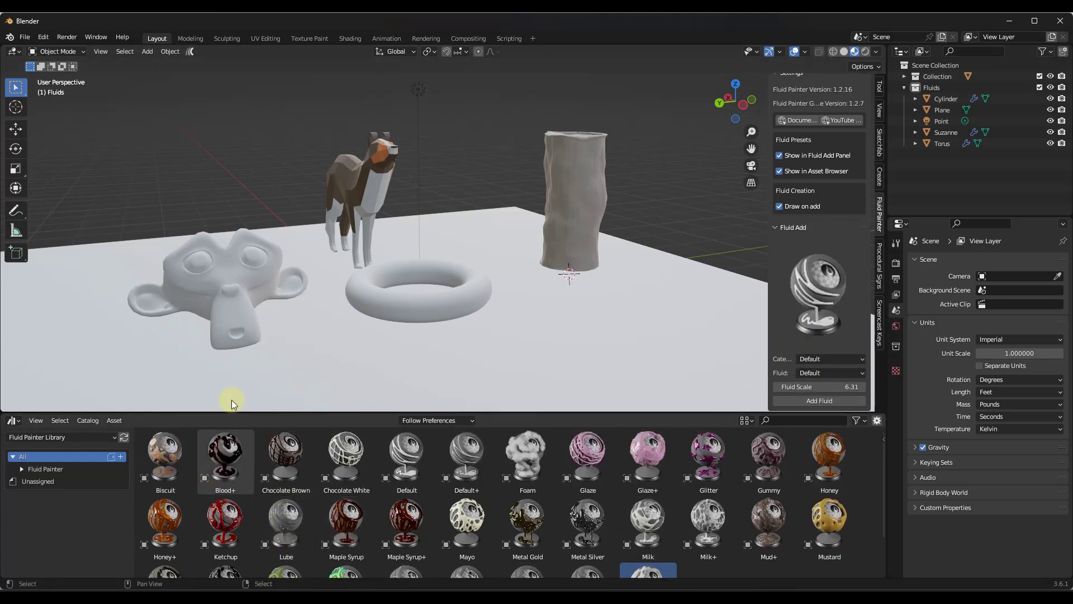
middle_click_drag(346, 286, 402, 300)
left_click(347, 260)
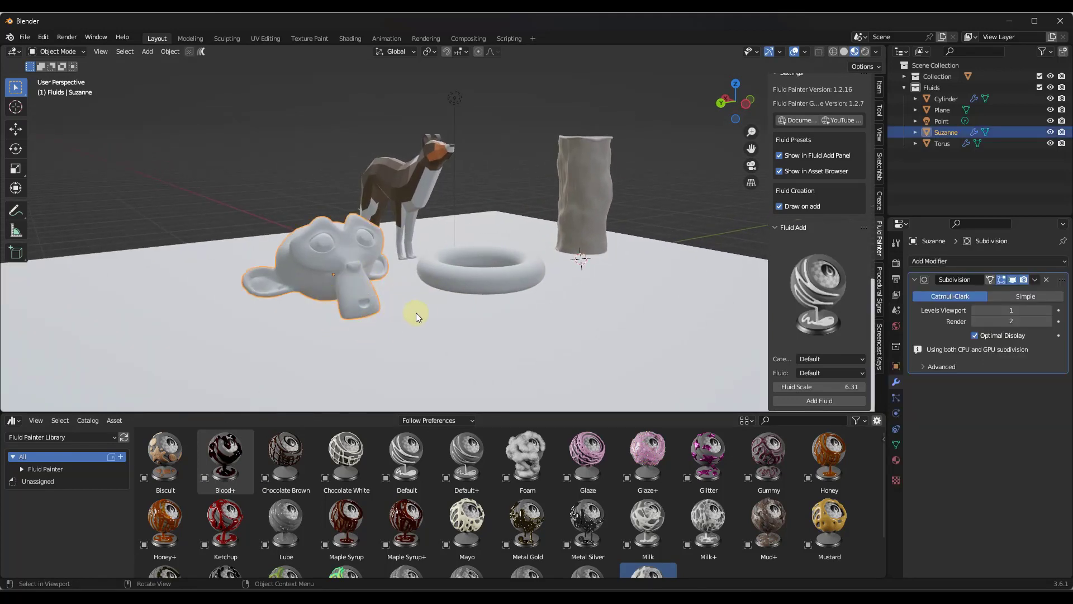
scroll(313, 275, "up", 5)
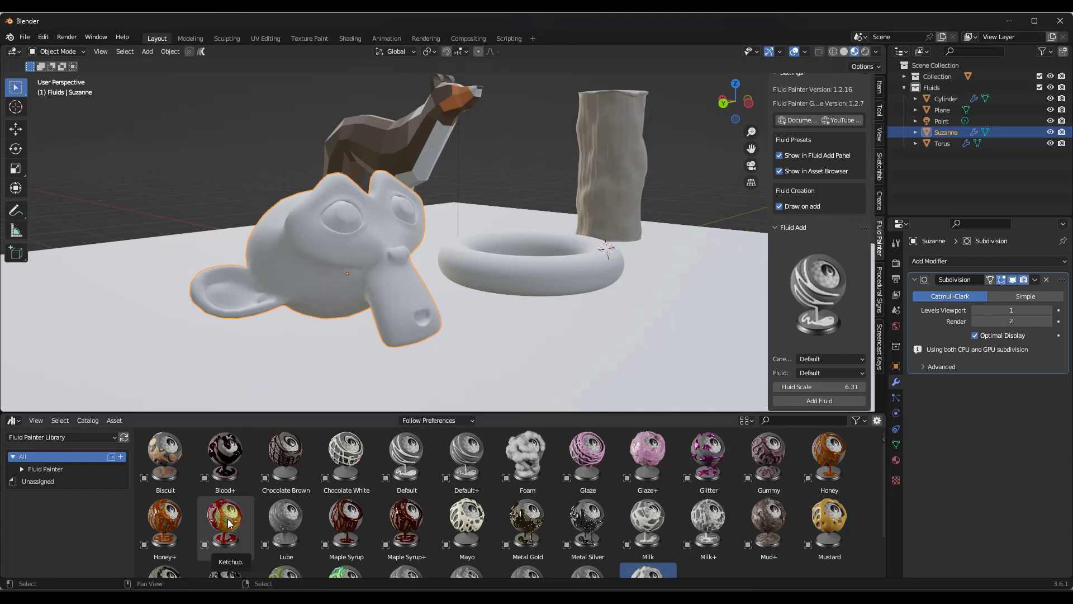
middle_click_drag(338, 258, 351, 258)
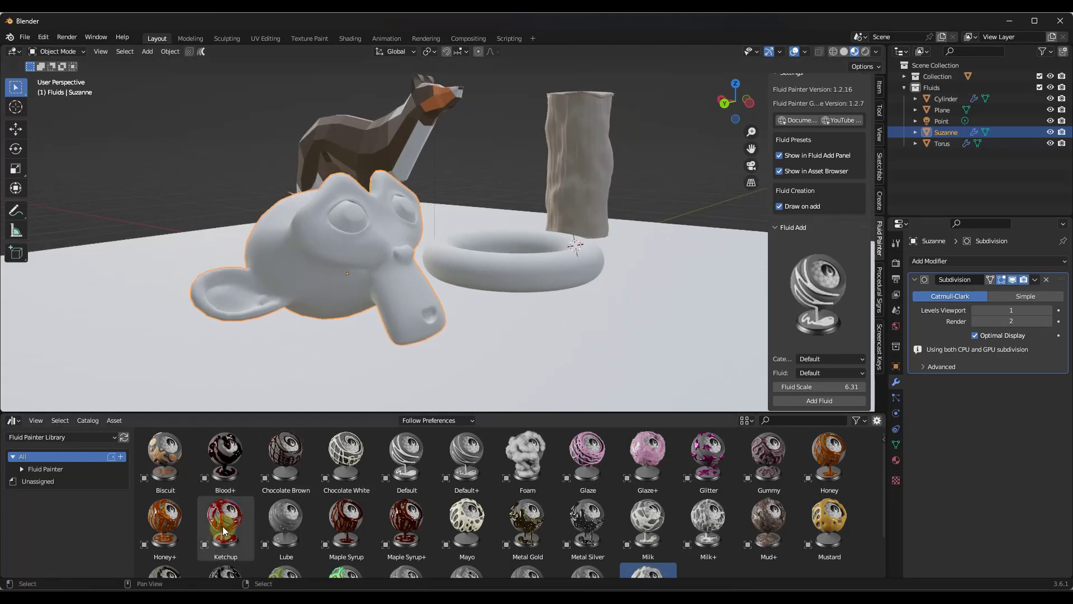
left_click_drag(224, 524, 212, 287)
middle_click_drag(267, 297, 297, 301)
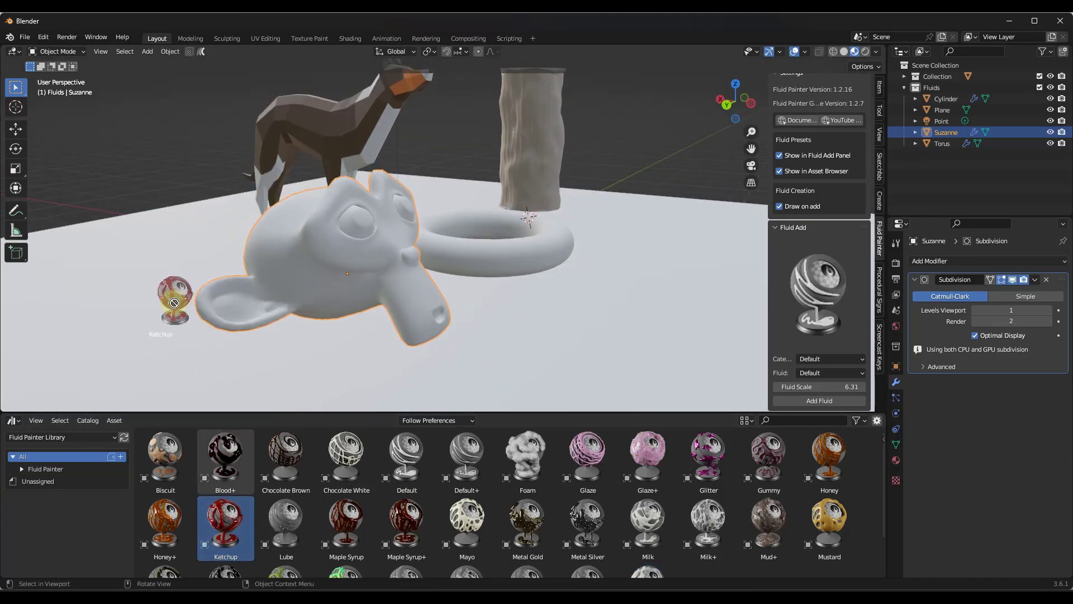
left_click(275, 251)
Step: Draw winding ketchup strokes on the monkey head from its ear up and across the top of the head
mouse_move(283, 244)
middle_mouse_down()
mouse_move(296, 258)
mouse_move(269, 257)
middle_mouse_up()
mouse_move(213, 288)
left_mouse_down()
mouse_move(246, 307)
mouse_move(240, 297)
mouse_move(281, 285)
mouse_move(256, 239)
mouse_move(288, 235)
left_mouse_up()
left_click_drag(291, 191, 309, 191)
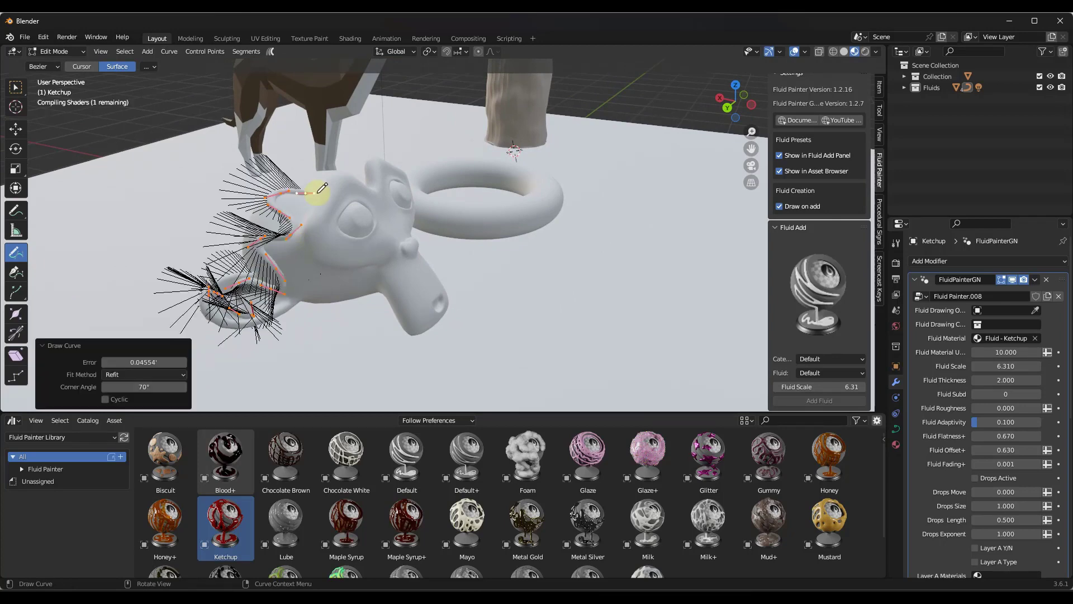
middle_click_drag(318, 193, 307, 241)
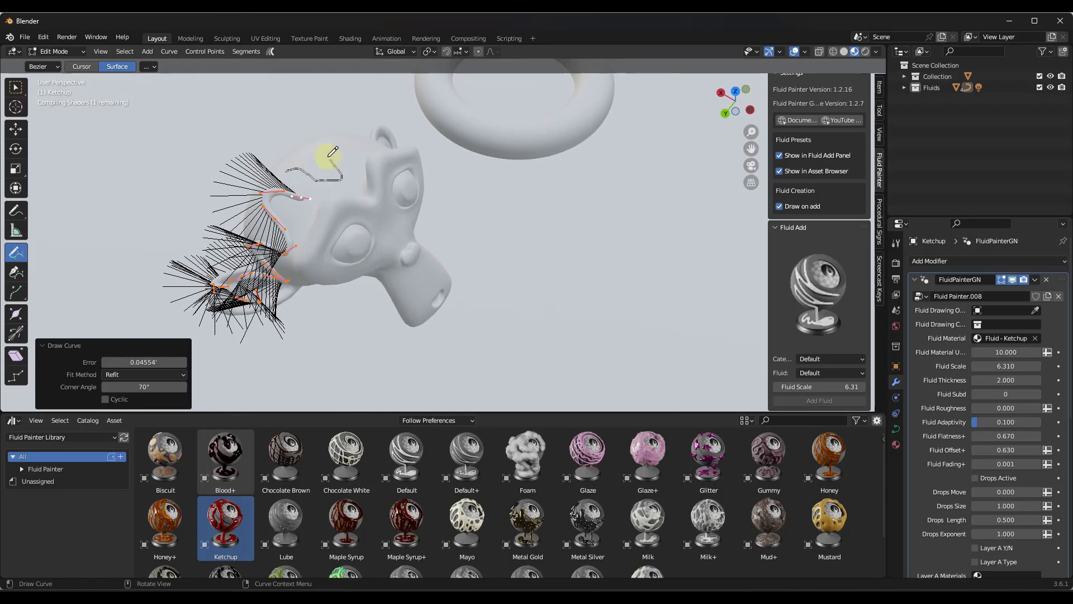
left_click_drag(355, 144, 365, 141)
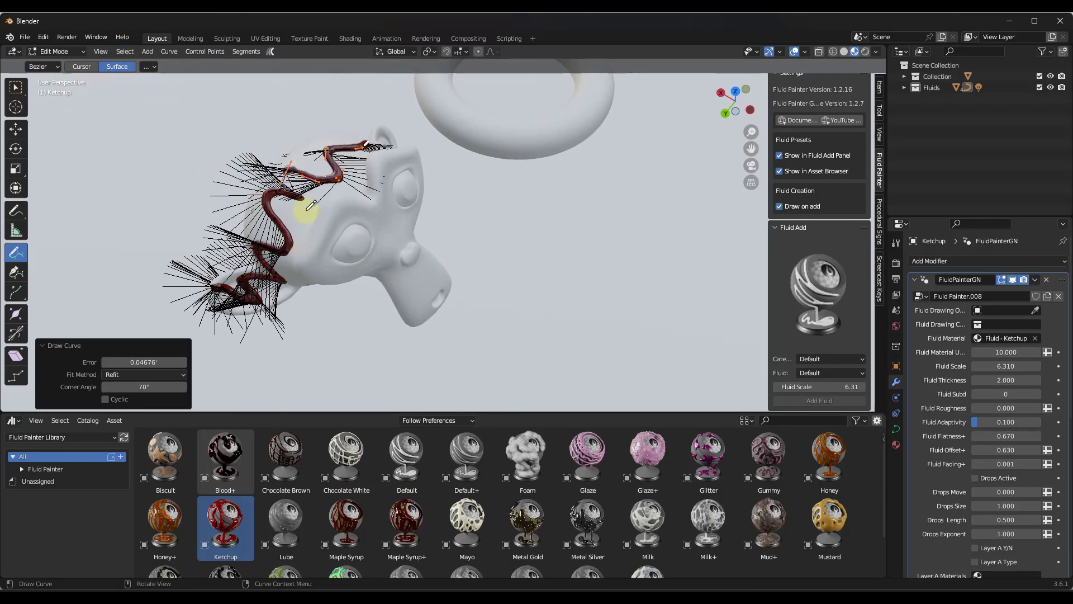
Step: Move the end control point of the ketchup stroke on top of the head with global Z locked, and return to Object Mode
scroll(306, 210, "up", 6)
middle_click_drag(261, 216, 358, 173)
scroll(330, 169, "down", 8)
scroll(358, 172, "up", 3)
scroll(360, 167, "up", 2)
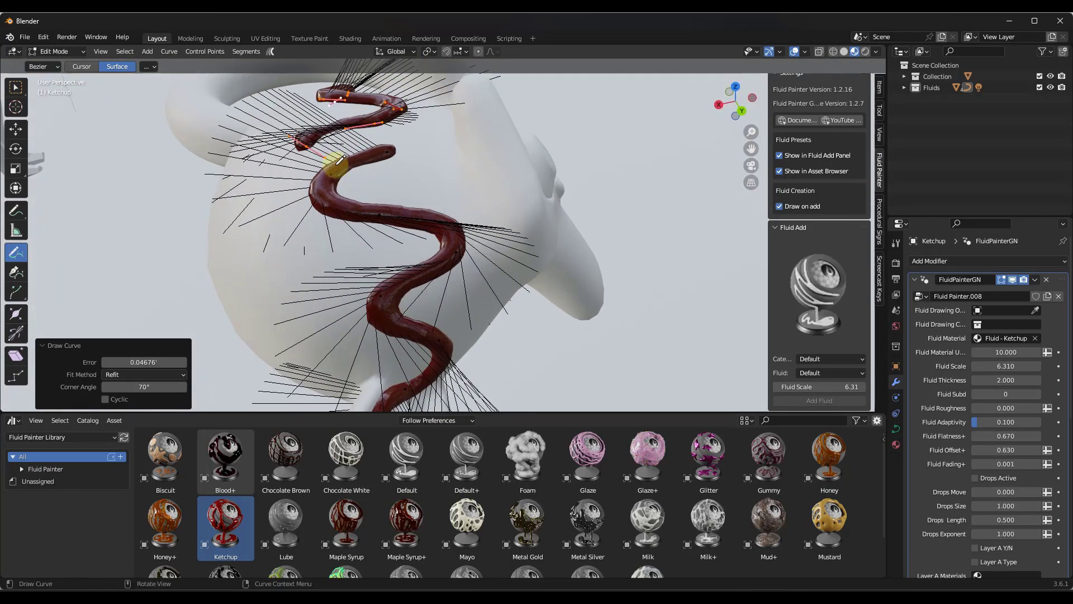
middle_click_drag(450, 213, 408, 187)
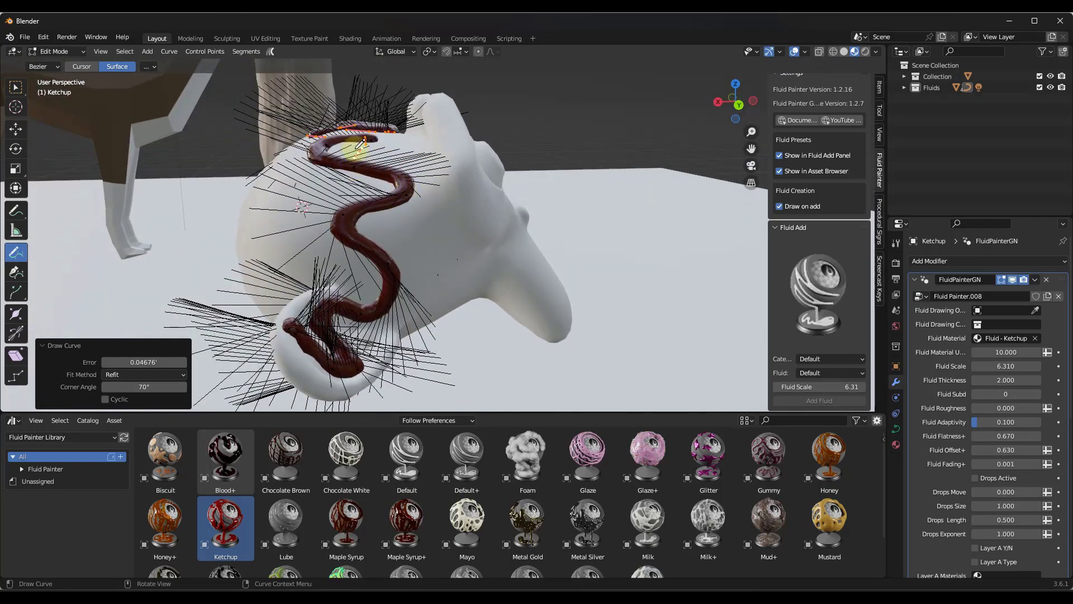
middle_click_drag(360, 145, 403, 170)
left_click(16, 92)
left_click(418, 171)
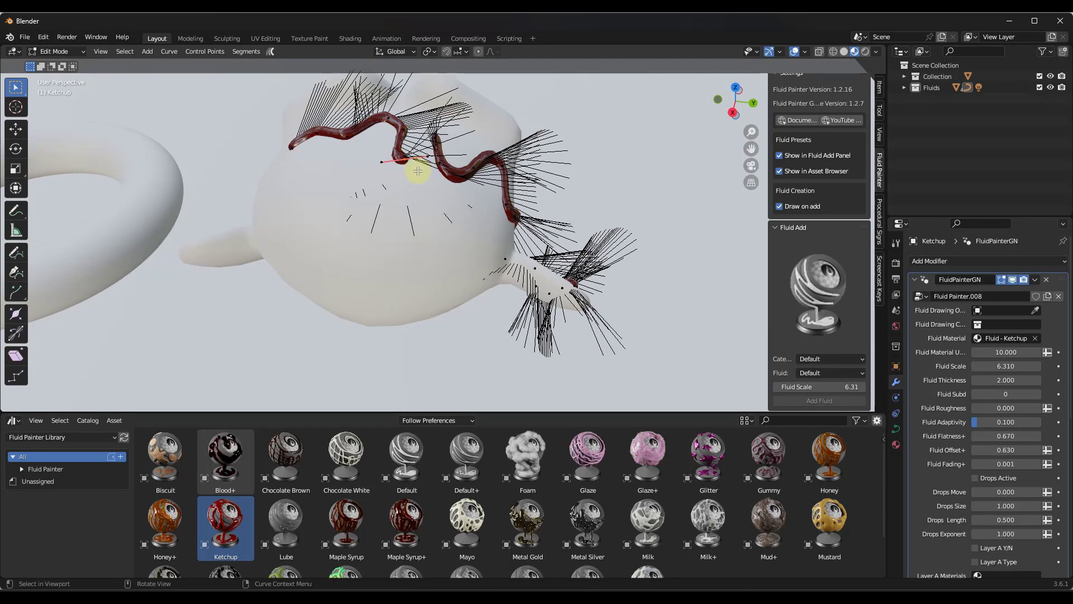
key("g")
key("shift+z")
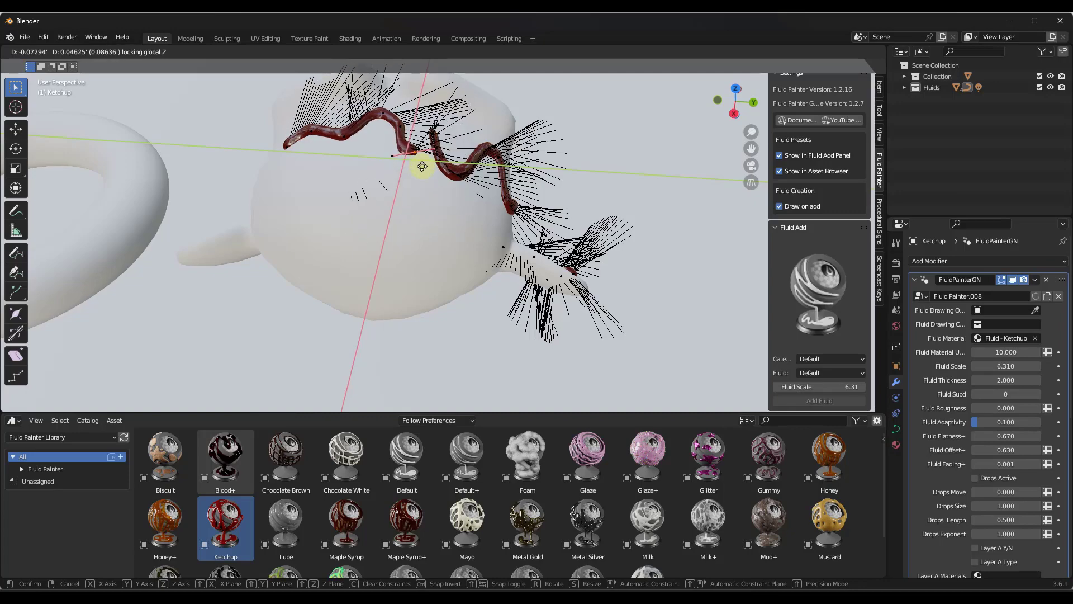
left_click(422, 169)
scroll(418, 141, "up", 4)
middle_click_drag(418, 140, 485, 223)
key("Tab")
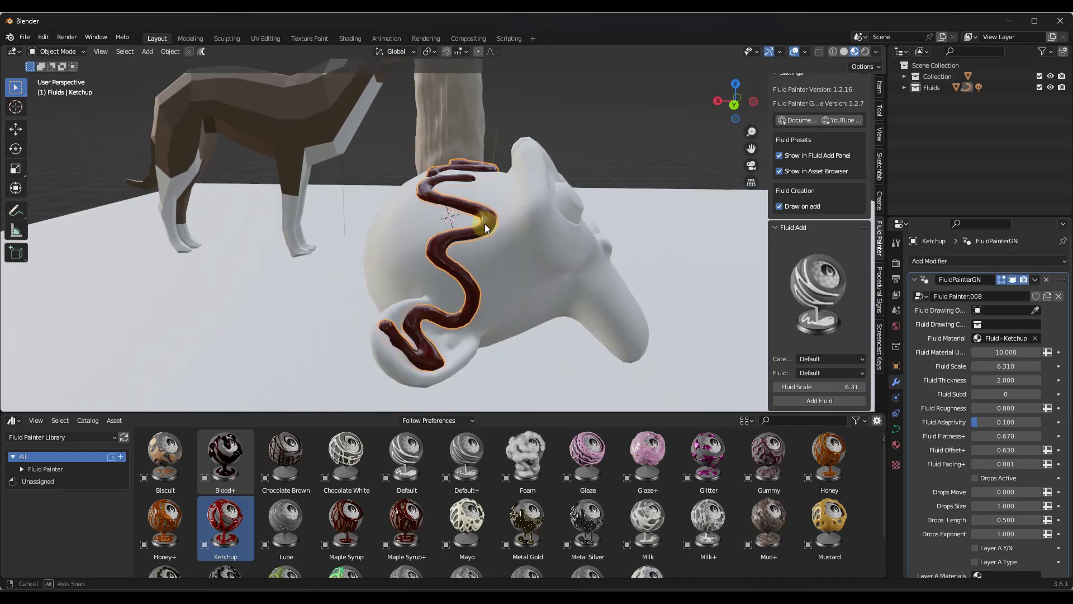
Step: Set the ketchup's Fluid Scale to 7.11 and its Fluid Thickness to 1.8
scroll(826, 134, "up", 1)
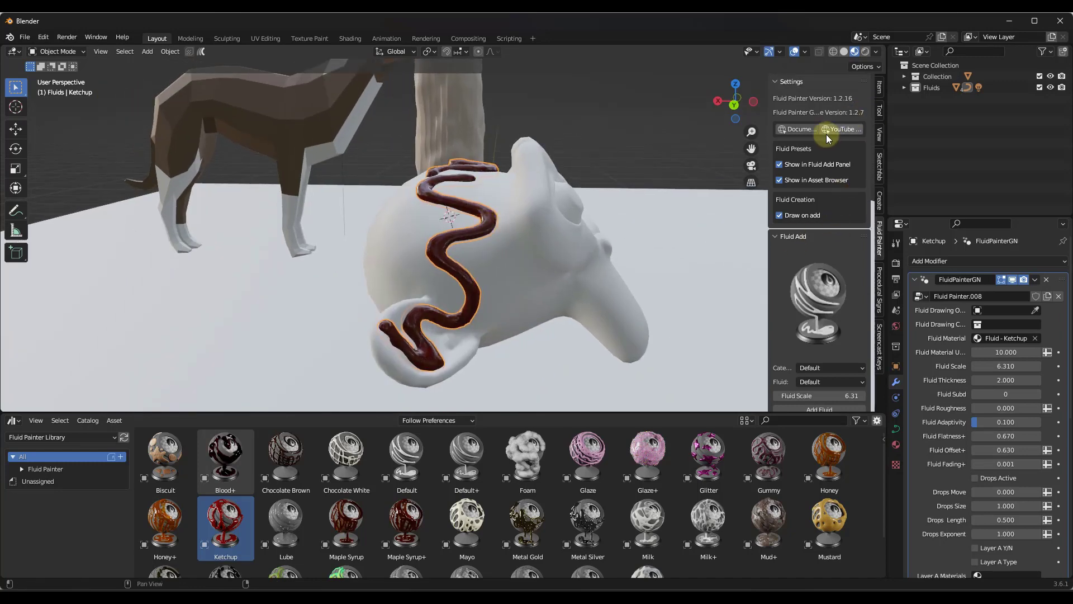
scroll(828, 143, "down", 10)
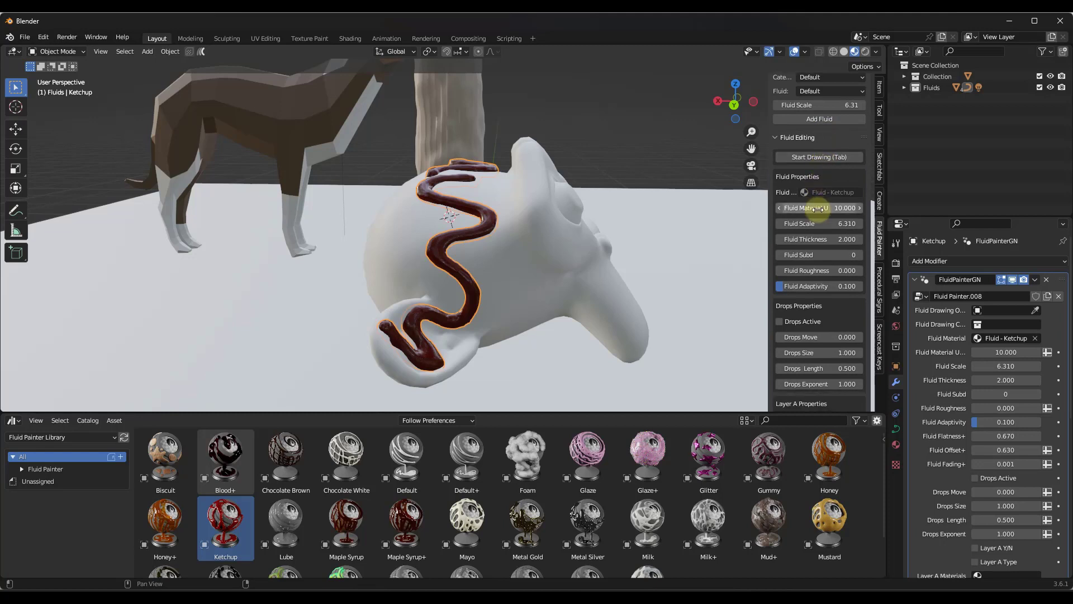
mouse_move(806, 201)
left_mouse_down()
mouse_move(551, 342)
mouse_move(628, 352)
mouse_move(492, 342)
mouse_move(671, 351)
mouse_move(505, 354)
mouse_move(580, 364)
mouse_move(589, 244)
mouse_move(498, 244)
mouse_move(548, 252)
mouse_move(479, 260)
mouse_move(582, 259)
mouse_move(492, 262)
mouse_move(553, 257)
mouse_move(640, 282)
mouse_move(503, 297)
mouse_move(610, 304)
mouse_move(475, 304)
mouse_move(797, 201)
mouse_move(820, 217)
mouse_move(573, 354)
mouse_move(559, 355)
mouse_move(819, 217)
mouse_move(548, 343)
mouse_move(604, 348)
mouse_move(820, 201)
left_mouse_up()
mouse_move(809, 218)
left_mouse_down()
mouse_move(548, 355)
mouse_move(594, 354)
mouse_move(814, 215)
left_mouse_up()
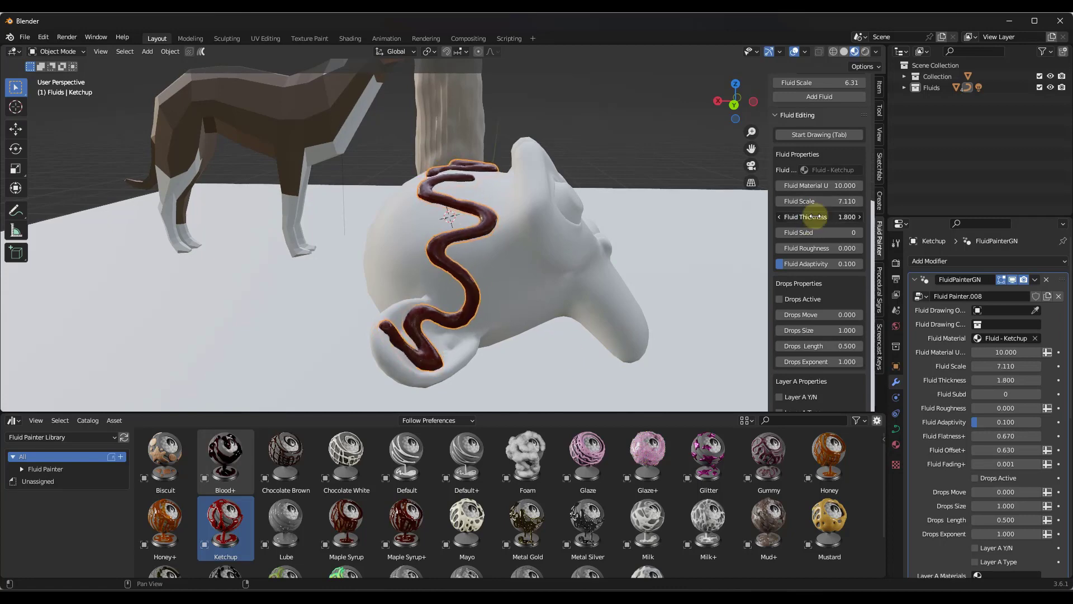
Step: Set the ketchup's Fluid Subd to 2
left_click(860, 233)
left_click(860, 233)
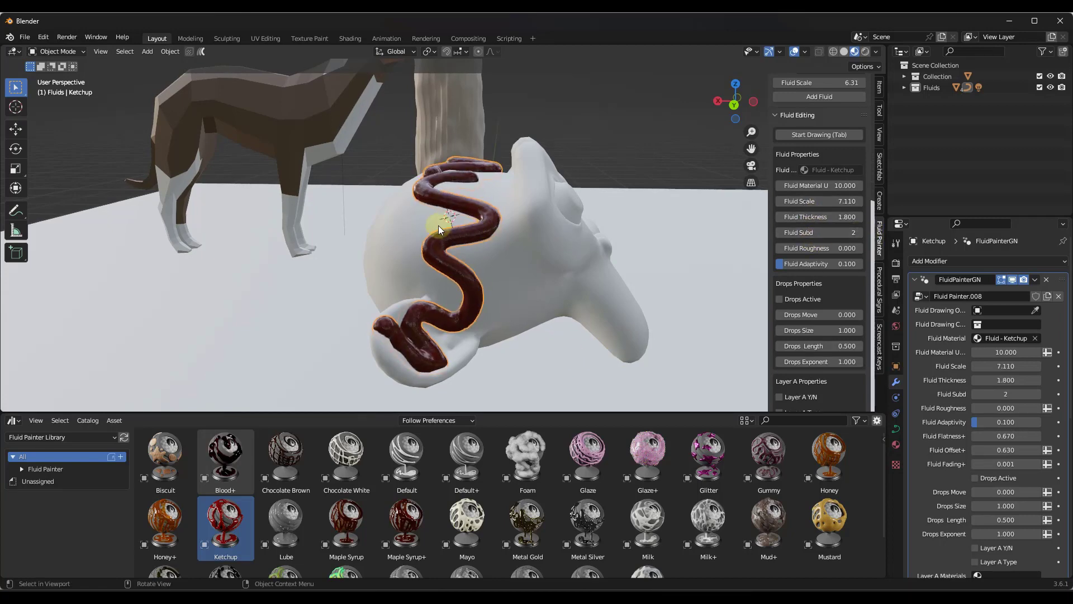
scroll(438, 226, "up", 5)
scroll(434, 179, "down", 5)
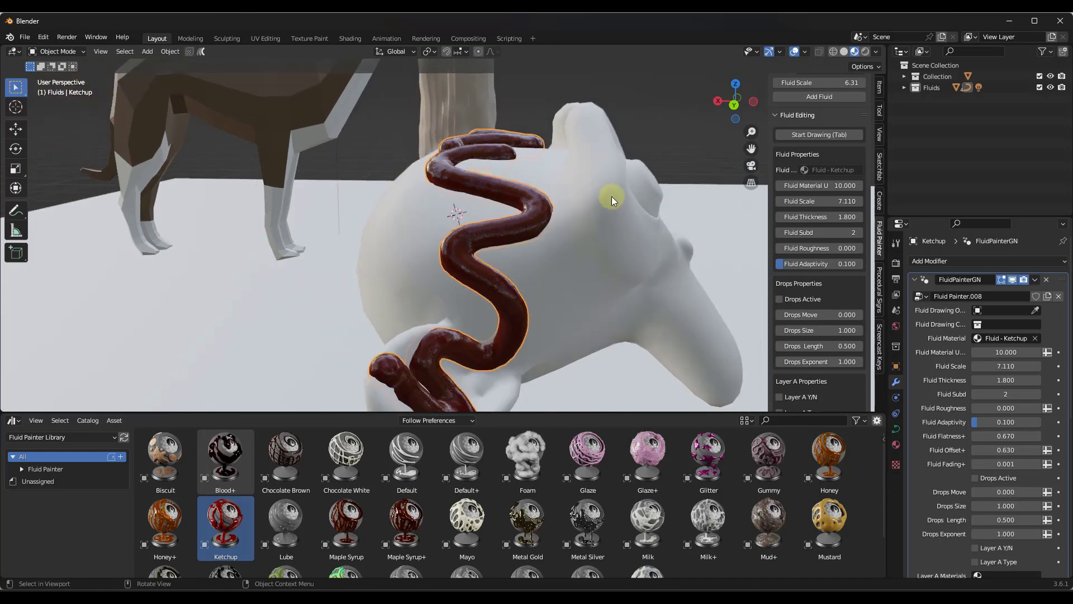
scroll(432, 146, "down", 5)
scroll(447, 145, "up", 4)
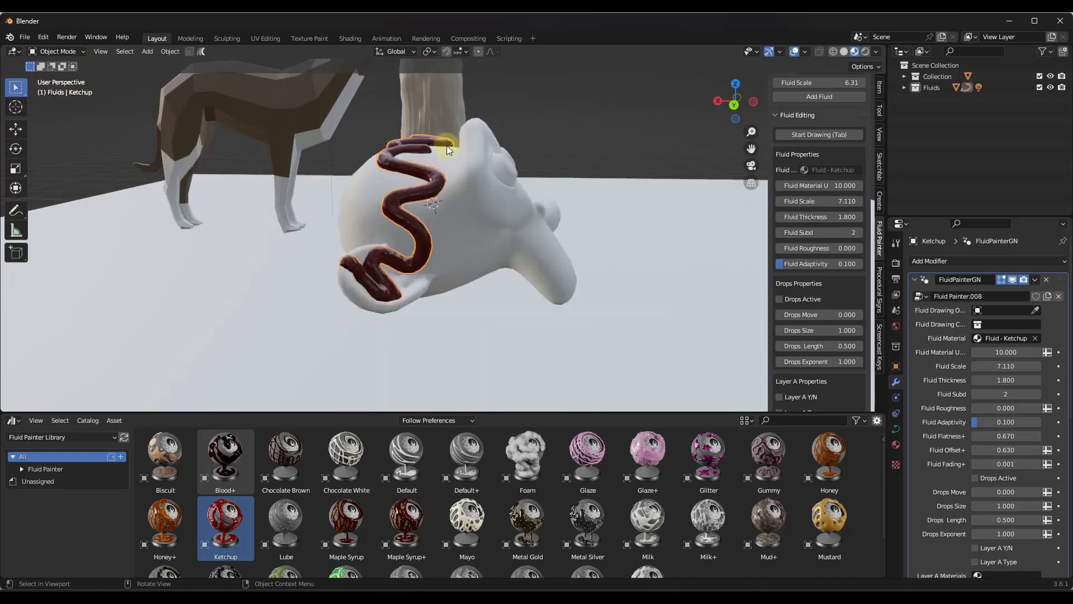
Step: Set the ketchup's Fluid Roughness to 0.83 and its Fluid Adaptivity to 0
mouse_move(812, 251)
left_mouse_down()
mouse_move(574, 250)
mouse_move(646, 253)
mouse_move(612, 252)
left_mouse_up()
scroll(402, 143, "up", 2)
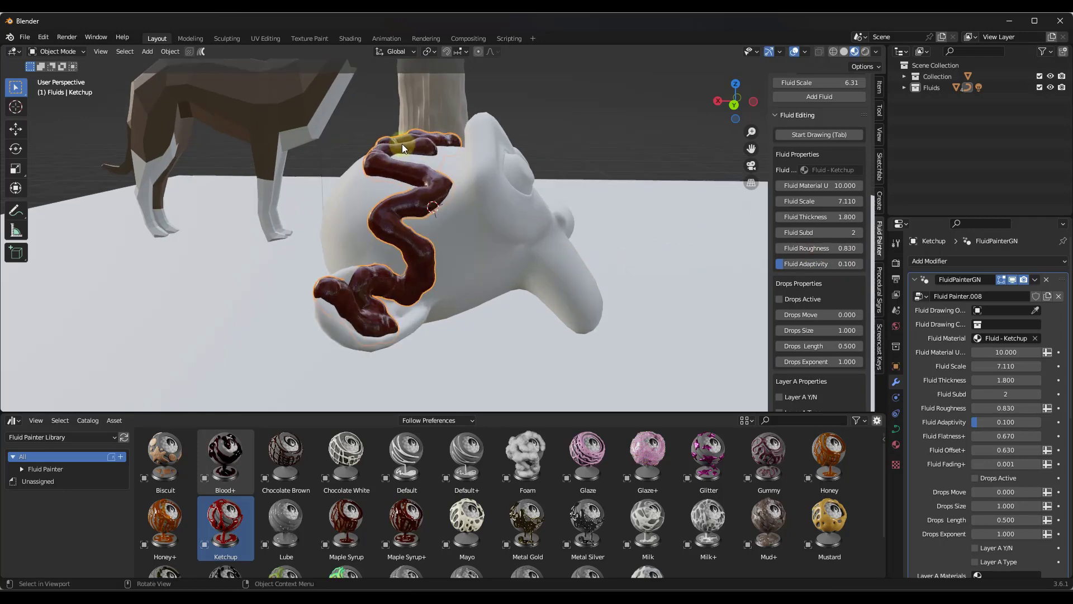
scroll(402, 147, "up", 2)
middle_click_drag(402, 147, 402, 149)
scroll(403, 150, "down", 2)
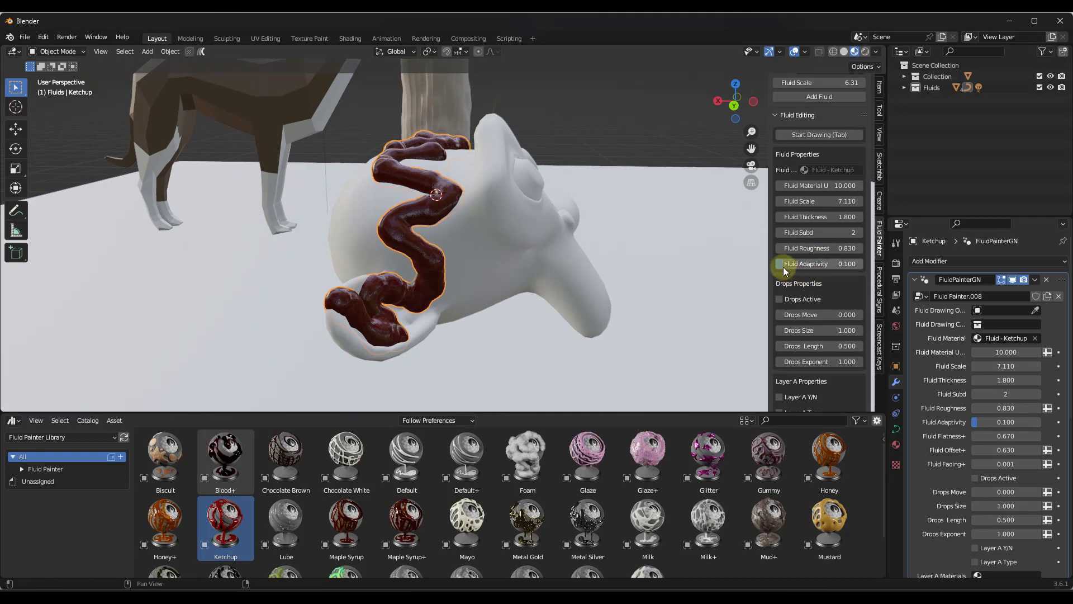
mouse_move(783, 266)
left_mouse_down()
mouse_move(462, 271)
mouse_move(620, 278)
mouse_move(503, 280)
left_mouse_up()
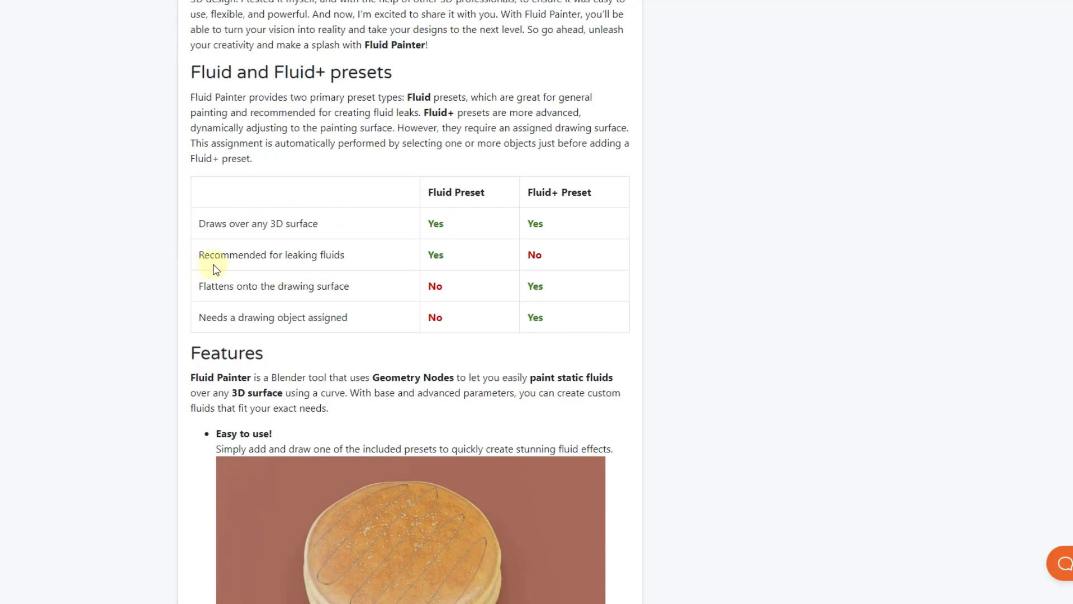
Step: Switch to the Fluid Painter web page and examine the table comparing Fluid presets with Fluid+ presets
scroll(216, 270, "down", 1)
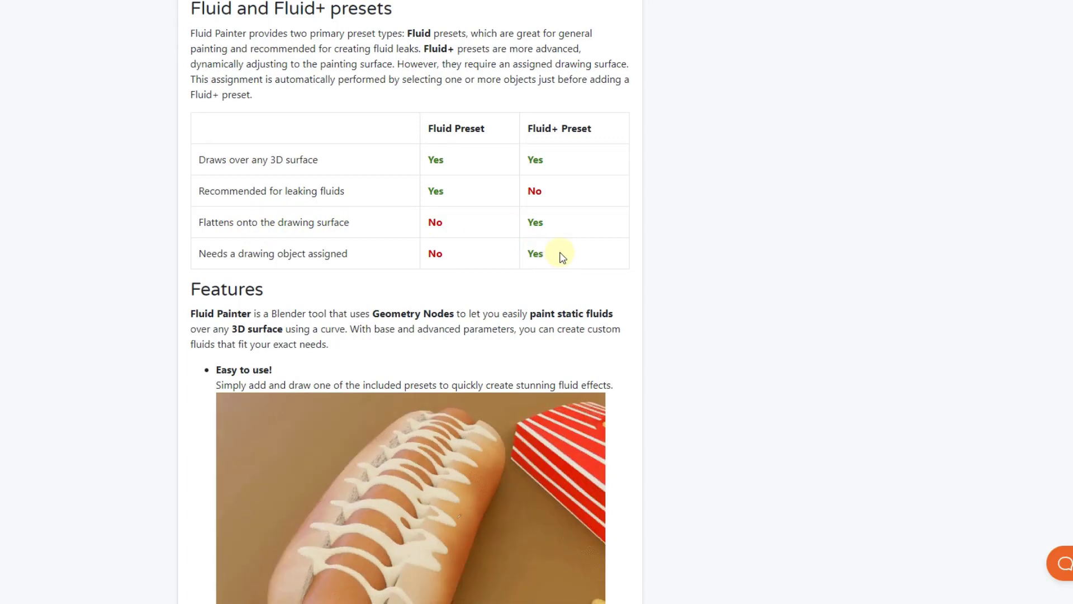
scroll(391, 190, "up", 1)
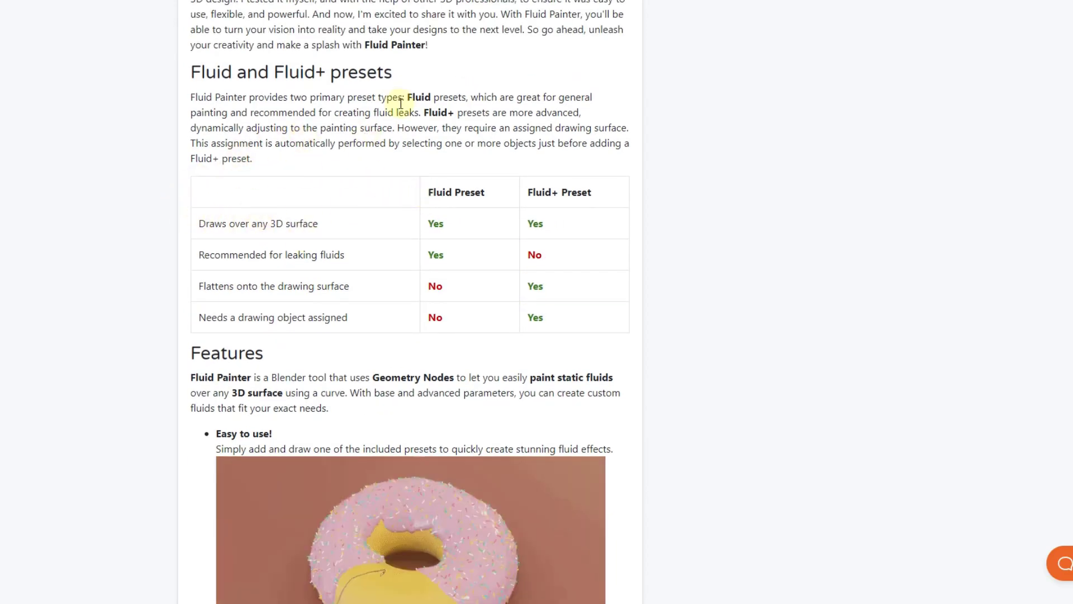
scroll(389, 113, "down", 1)
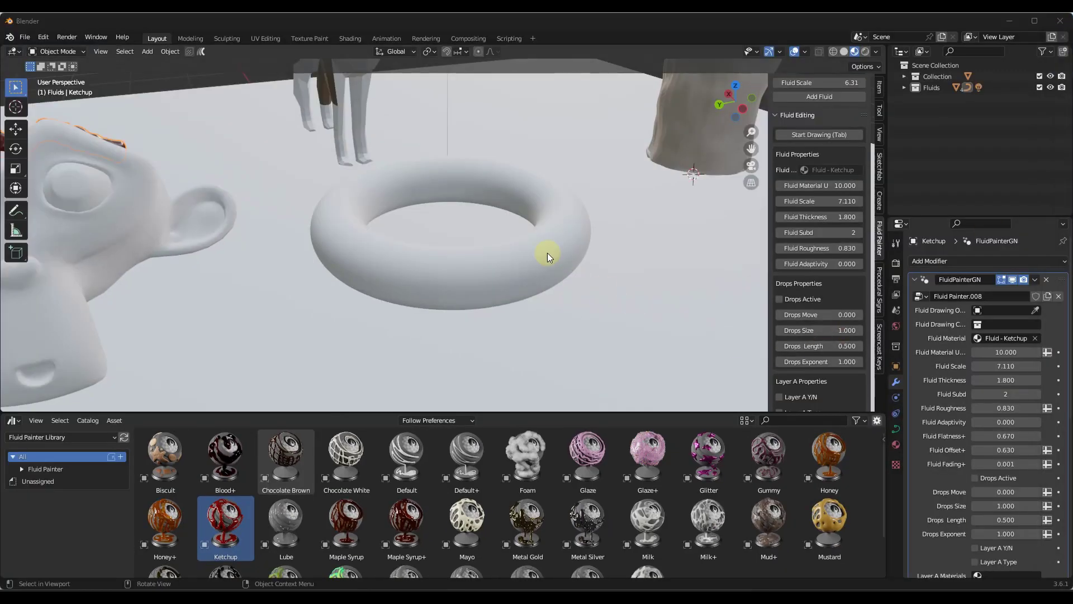
Step: Switch back to Blender, select the torus and add the Glaze+ preset from the Fluid Painter Library to it
left_click(548, 257)
scroll(545, 248, "up", 2)
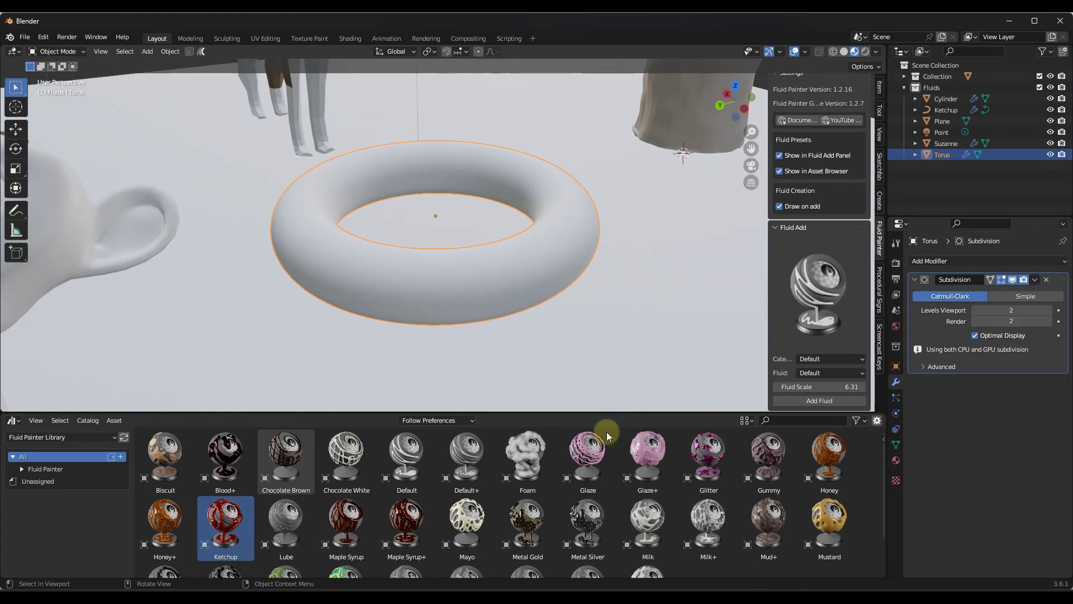
left_click_drag(646, 450, 313, 223)
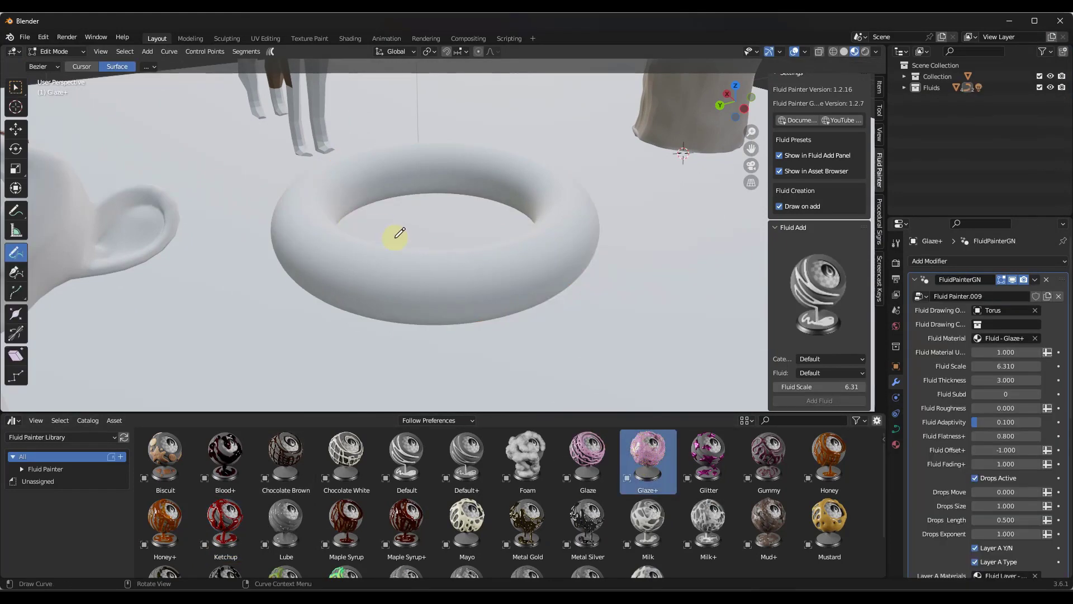
Step: Draw a closed, wavy glaze stroke all the way around the torus
scroll(392, 259, "down", 2)
scroll(402, 241, "up", 3)
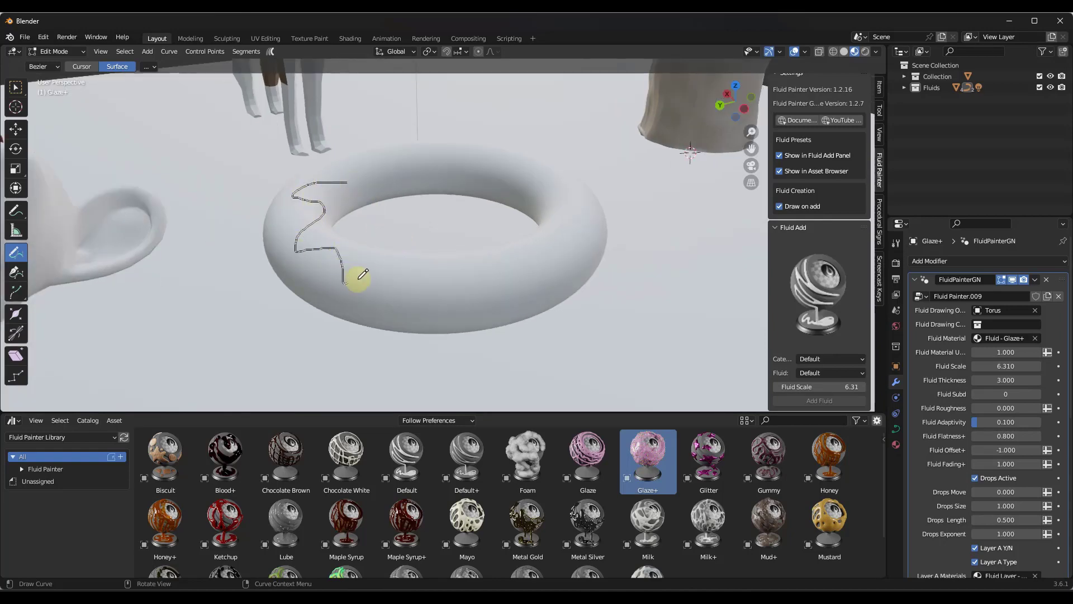
left_click_drag(561, 188, 342, 179)
Step: Set the glaze's Fluid Flatness+ to 0.56, Offset+ to -1.04, Fading+ to 1.12, Thickness to 2.59, Material UV to 0.52 and Scale to 11.37
mouse_move(342, 180)
middle_mouse_down()
mouse_move(584, 228)
mouse_move(599, 210)
mouse_move(763, 241)
middle_mouse_up()
scroll(834, 287, "down", 10)
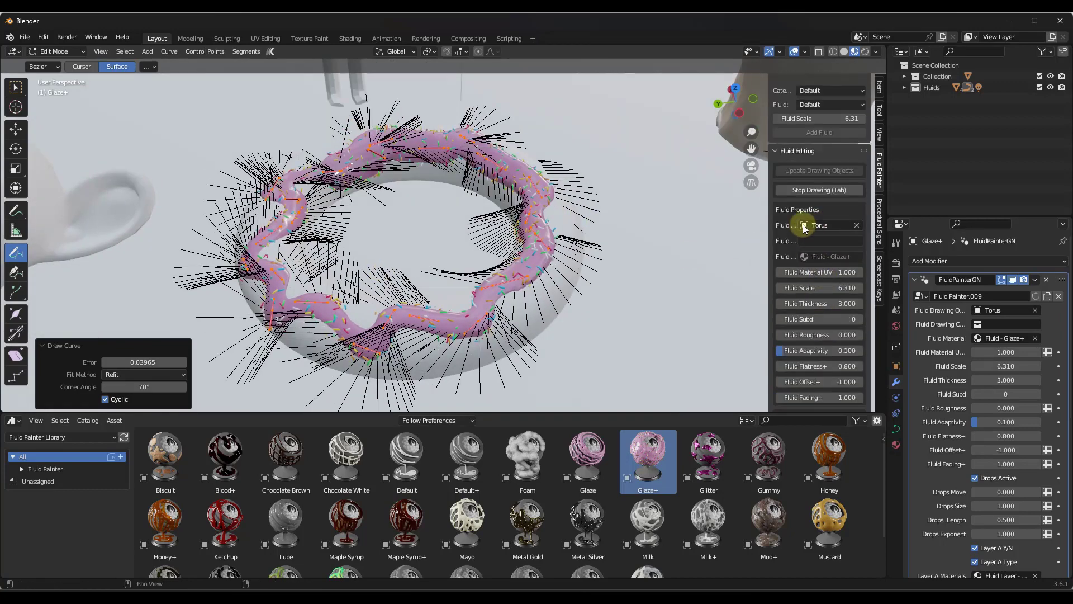
mouse_move(419, 300)
middle_mouse_down()
mouse_move(386, 276)
mouse_move(306, 268)
mouse_move(374, 275)
mouse_move(425, 296)
middle_mouse_up()
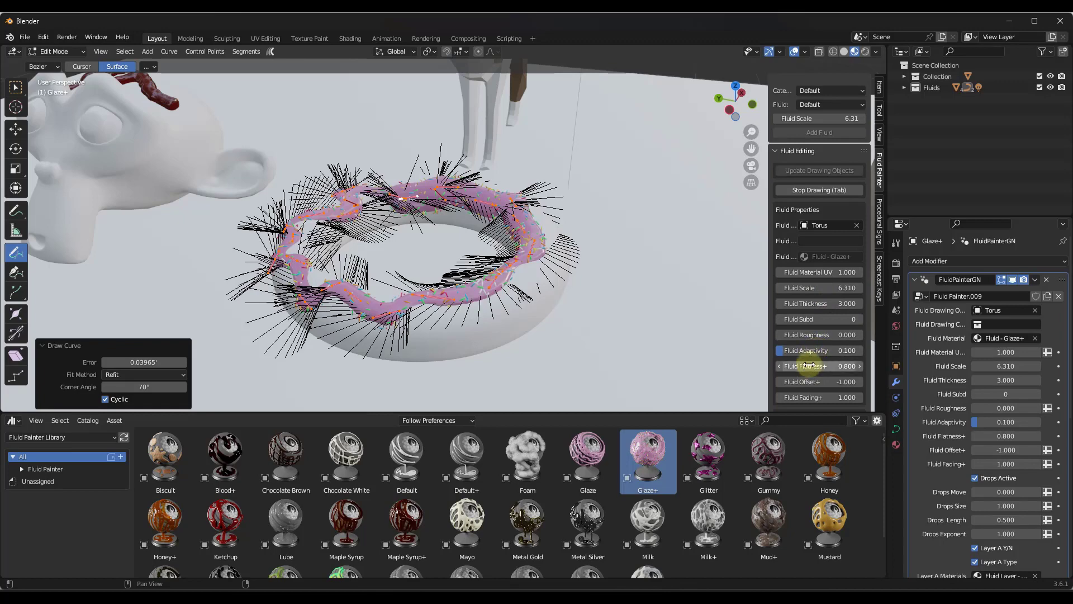
left_click_drag(808, 365, 553, 259)
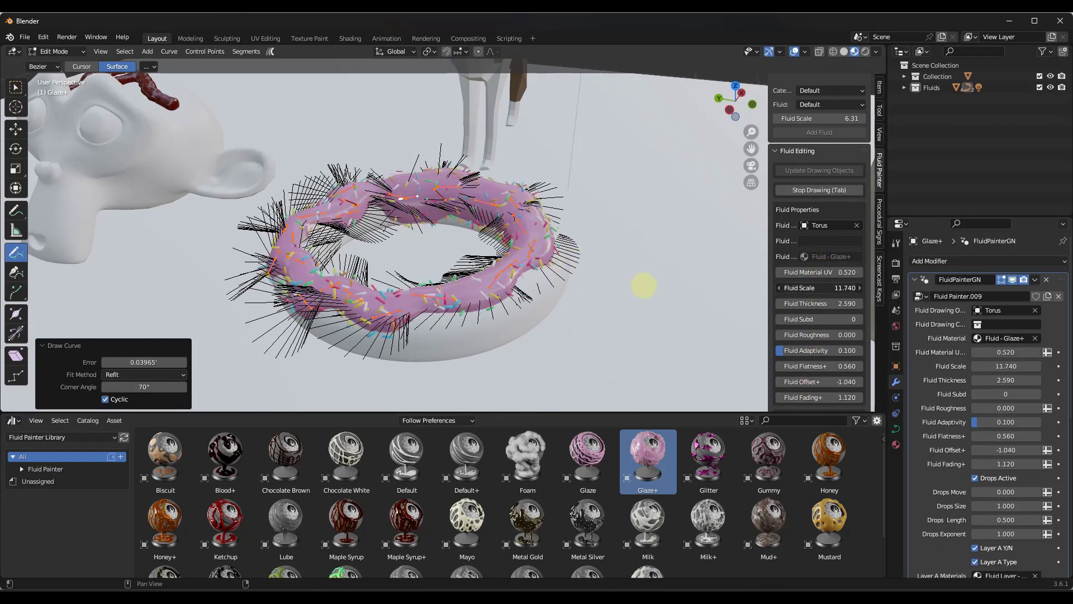
left_click_drag(644, 285, 623, 285)
Step: Draw additional glaze strokes around the upper surface of the torus to widen the coated ring
middle_click_drag(316, 231, 283, 240)
scroll(381, 237, "down", 4)
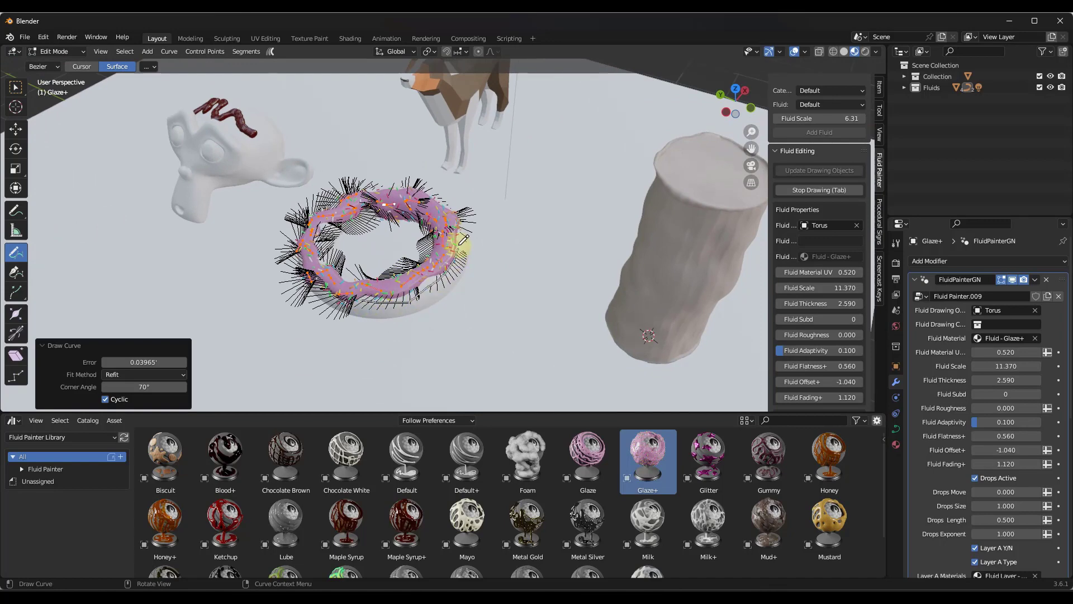
left_click_drag(463, 239, 400, 199)
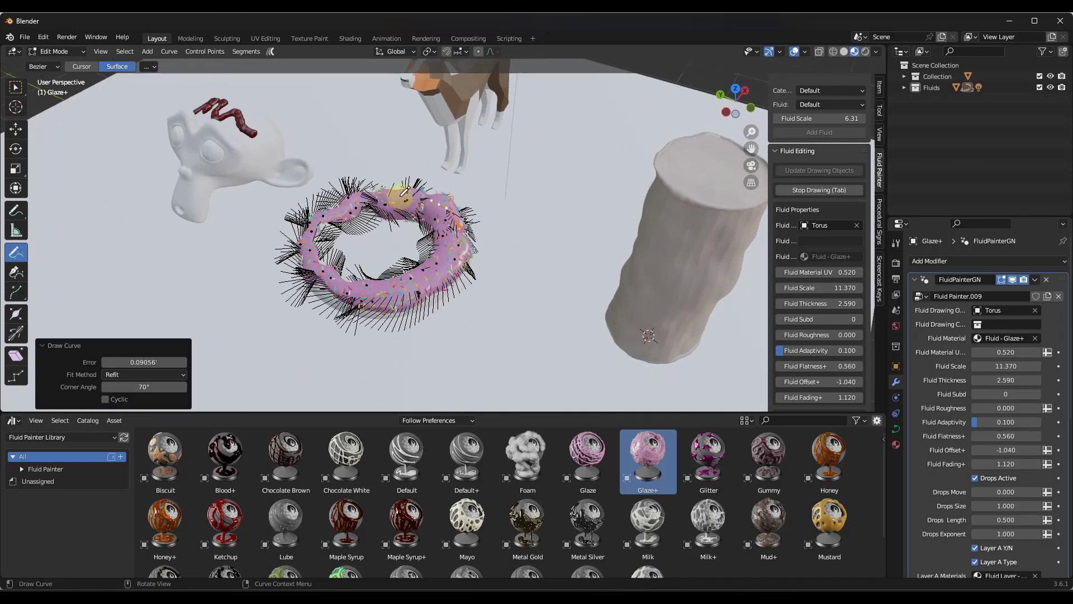
middle_click_drag(400, 199, 529, 187)
scroll(530, 186, "up", 3)
mouse_move(412, 284)
left_mouse_down()
mouse_move(450, 336)
mouse_move(541, 376)
mouse_move(603, 352)
left_mouse_up()
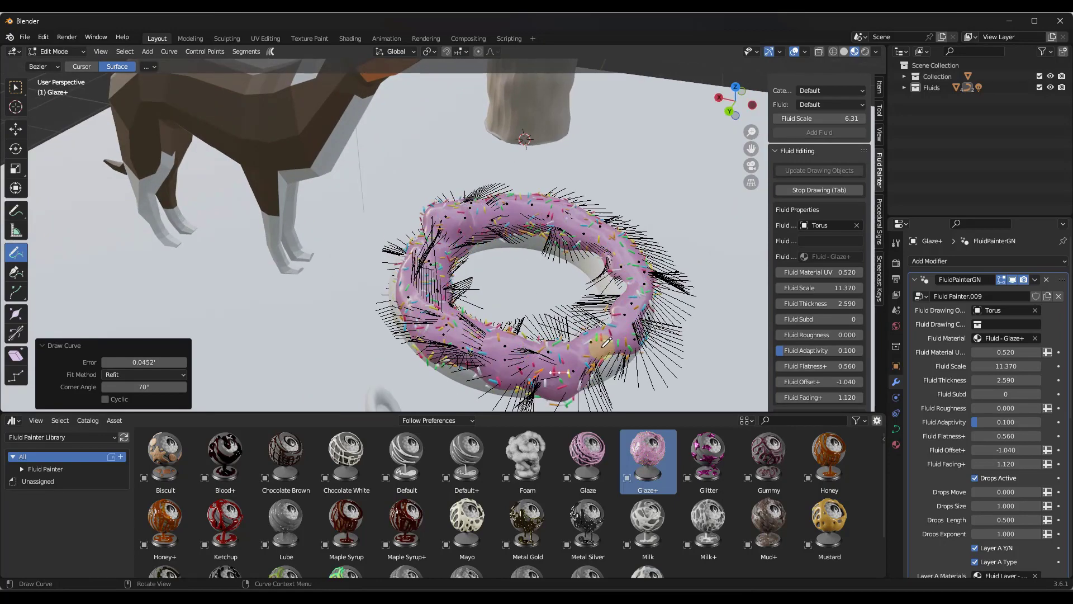
Step: Draw short glaze strokes along the outer side of the torus to fill gaps between the drips
middle_click_drag(607, 344, 473, 290)
scroll(558, 338, "up", 4)
scroll(635, 370, "up", 2)
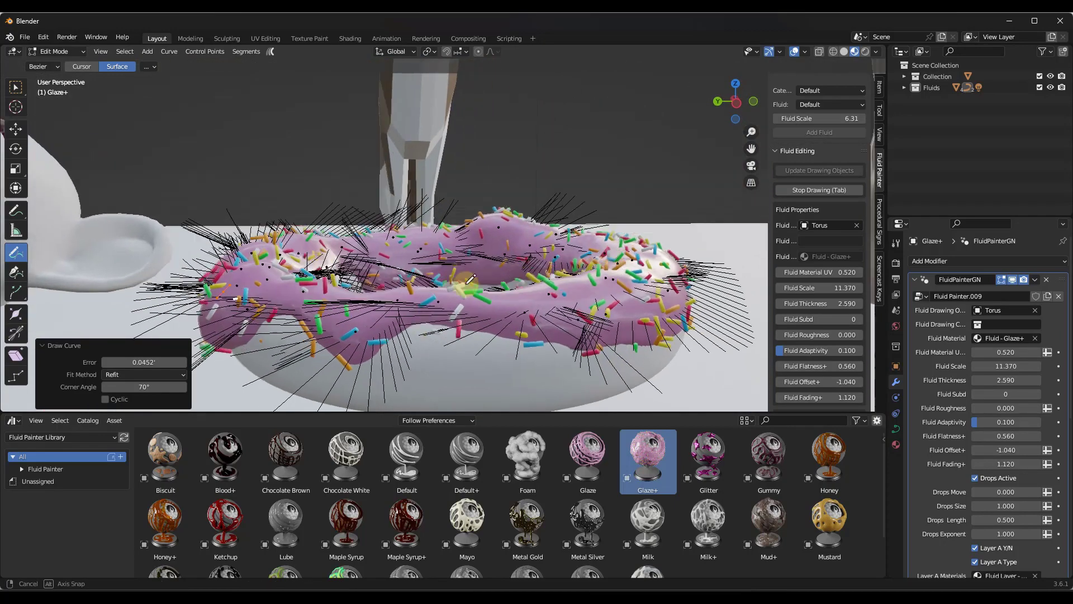
middle_click_drag(417, 331, 426, 346)
left_click_drag(401, 344, 436, 347)
left_click_drag(246, 327, 303, 334)
scroll(327, 324, "down", 6)
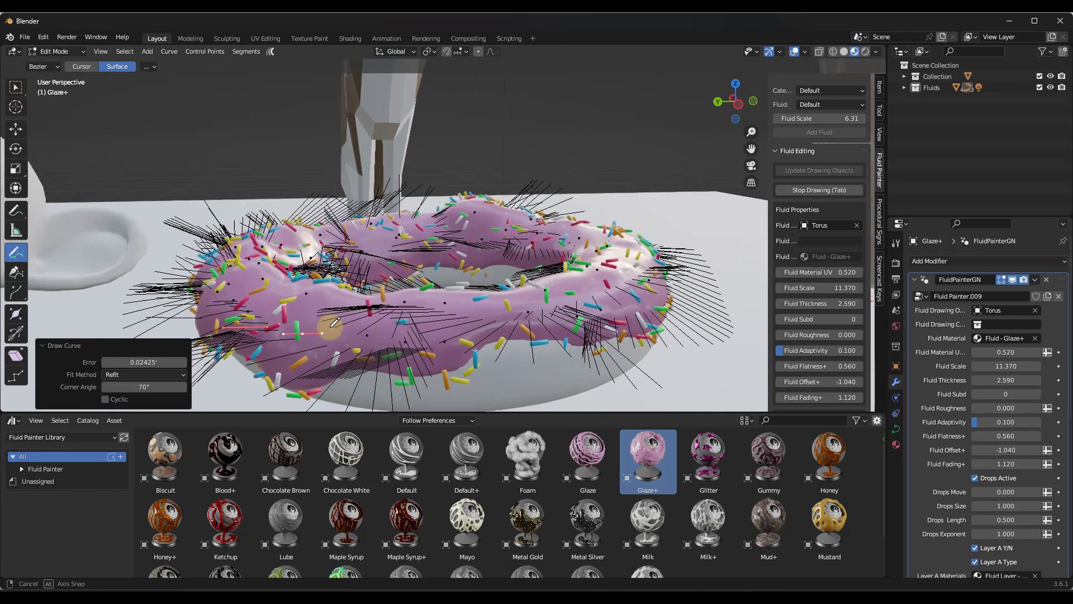
Step: Set the glaze's Fluid Thickness to 2.04
middle_click_drag(410, 232, 414, 275)
scroll(413, 287, "up", 3)
left_click_drag(833, 304, 482, 274)
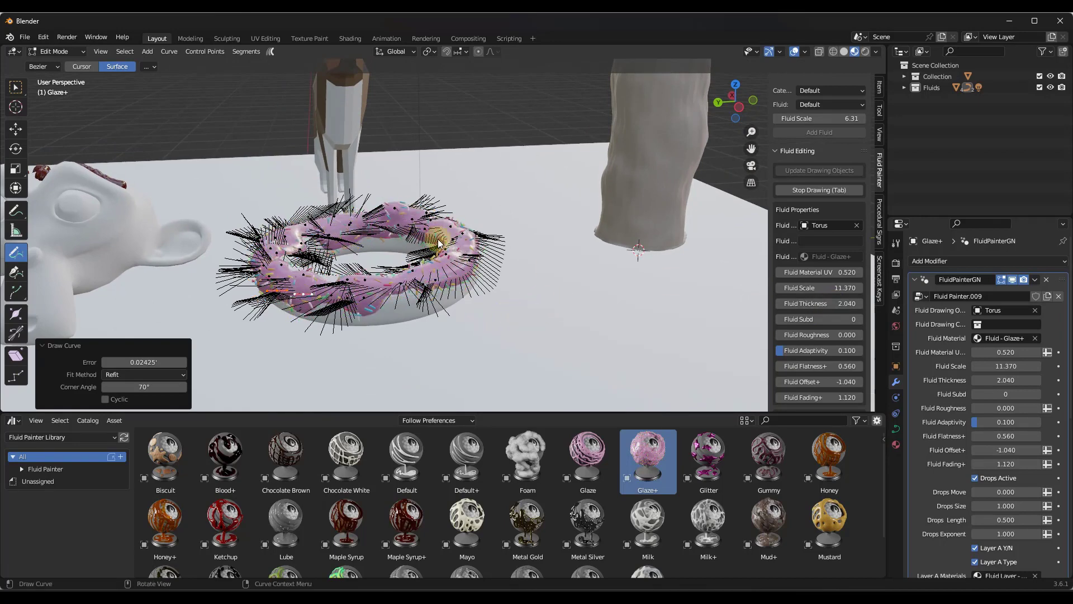
scroll(436, 242, "down", 3)
scroll(381, 252, "up", 4)
middle_click_drag(411, 242, 361, 208)
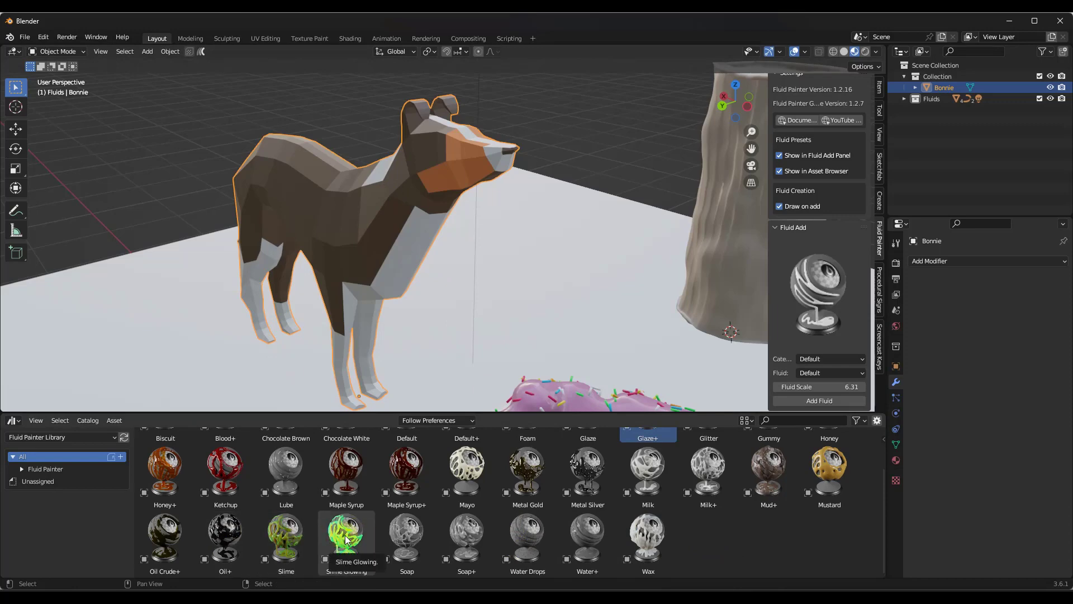
Step: Add the Slime Glowing preset to the dog and draw a winding stroke along its back and down a front leg
mouse_move(346, 539)
left_mouse_down()
mouse_move(280, 182)
mouse_move(283, 163)
mouse_move(294, 168)
left_mouse_up()
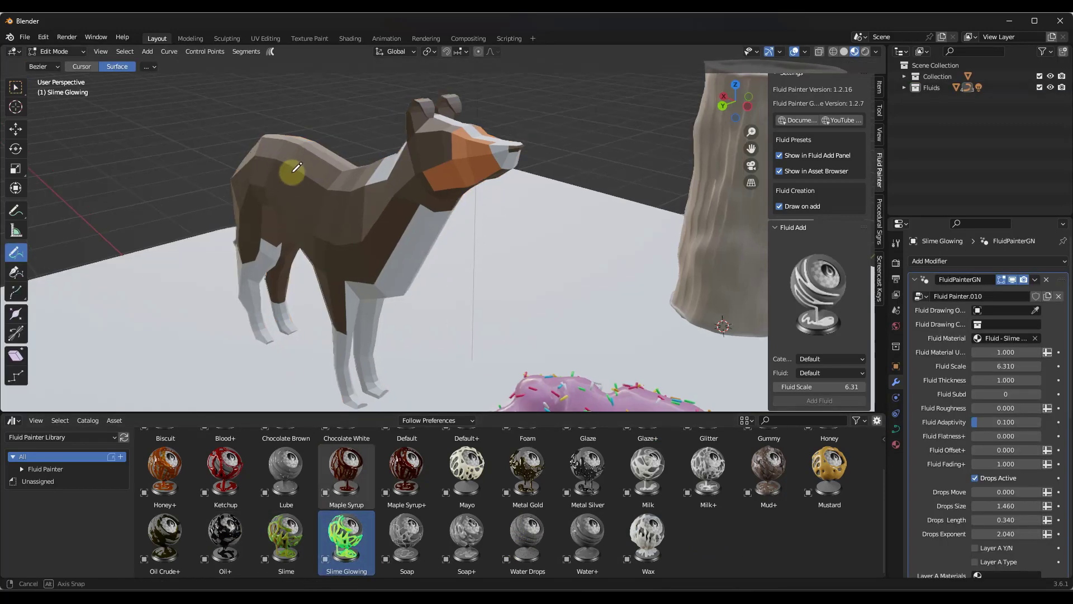
middle_click_drag(296, 167, 275, 126)
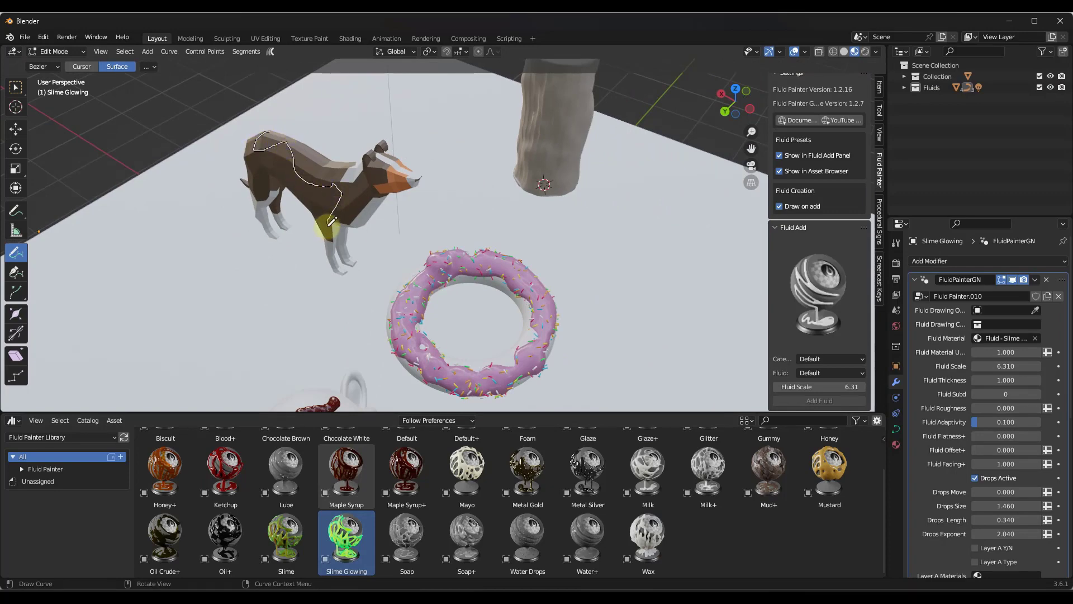
left_click_drag(336, 248, 339, 261)
mouse_move(339, 262)
middle_mouse_down()
mouse_move(369, 270)
mouse_move(337, 196)
mouse_move(344, 218)
middle_mouse_up()
scroll(344, 219, "up", 10)
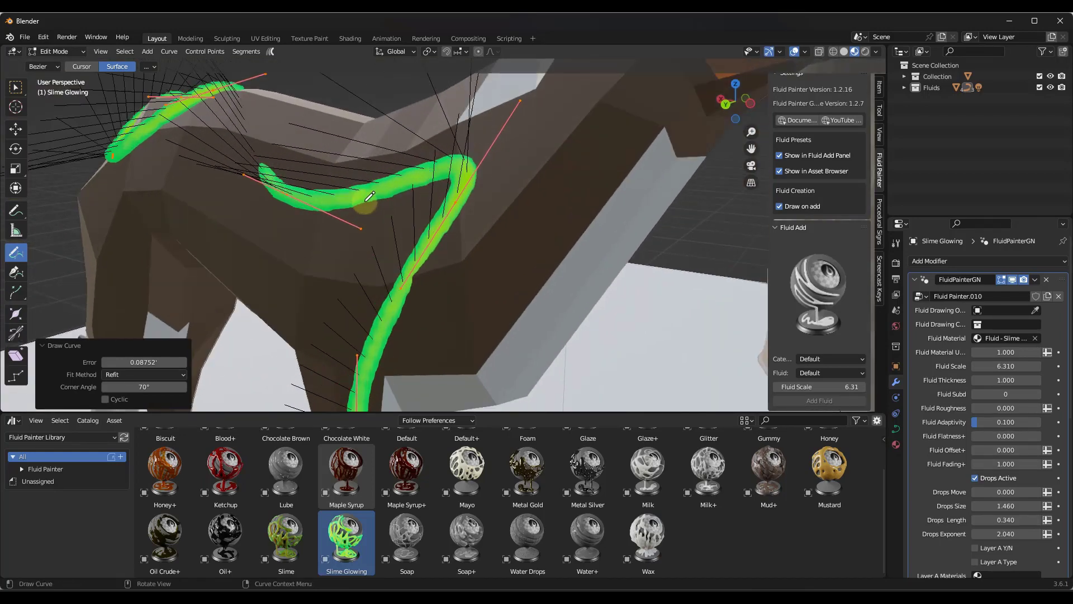
Step: Set the slime's Fluid Scale to 6.65, Fluid Thickness to 1.68 and Fluid Adaptivity to 0
mouse_move(281, 157)
middle_mouse_down()
mouse_move(293, 175)
mouse_move(281, 203)
middle_mouse_up()
scroll(819, 289, "down", 7)
scroll(817, 290, "down", 5)
left_click_drag(812, 251, 841, 237)
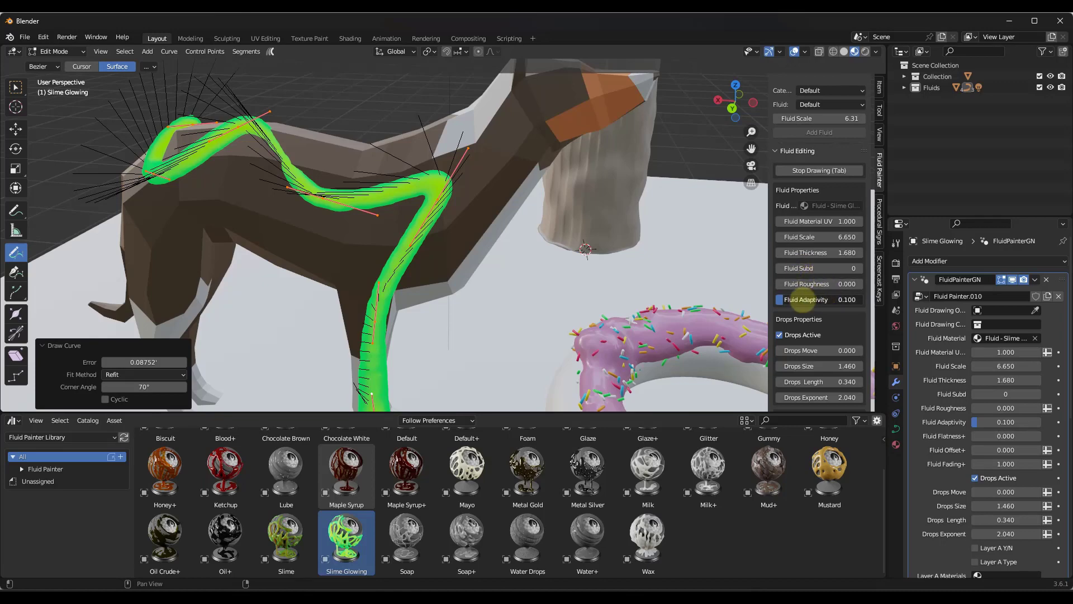
left_click_drag(805, 299, 460, 302)
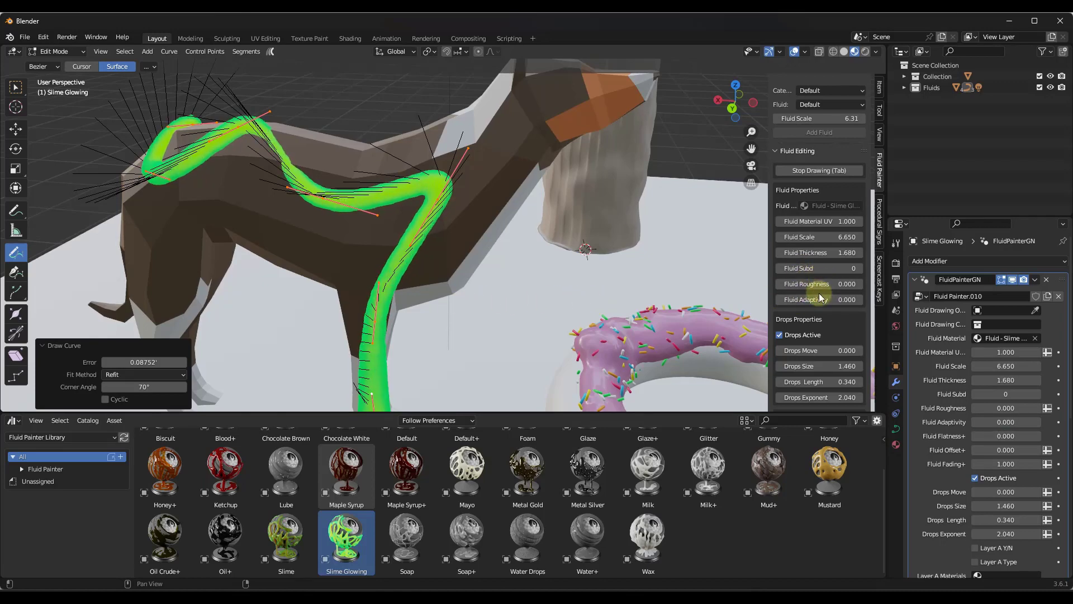
Step: Draw slime strokes down the dog's hind leg to its paw
scroll(805, 289, "down", 2)
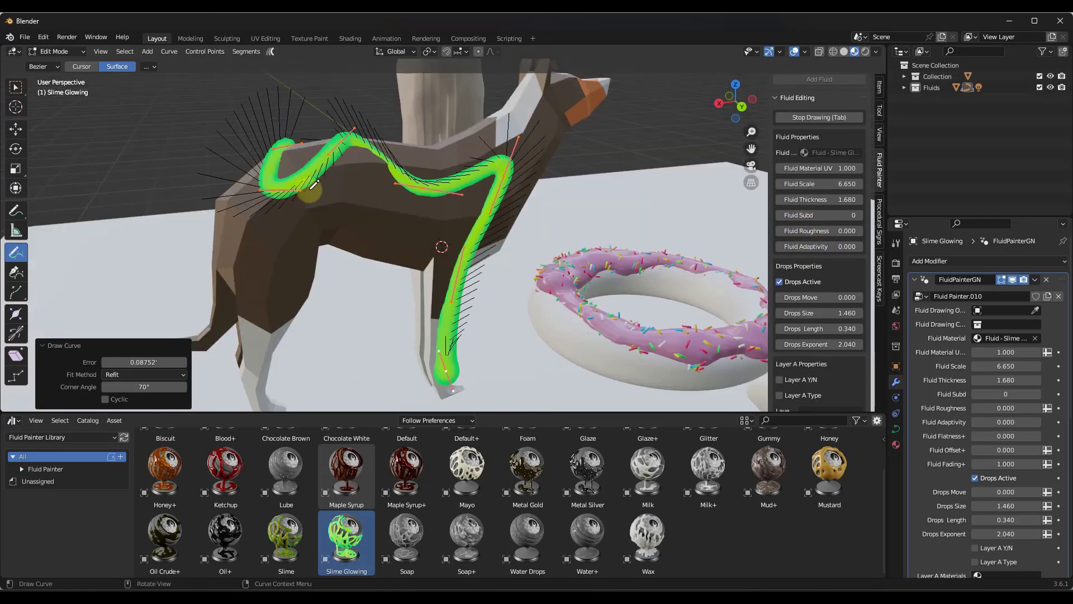
scroll(310, 190, "down", 2)
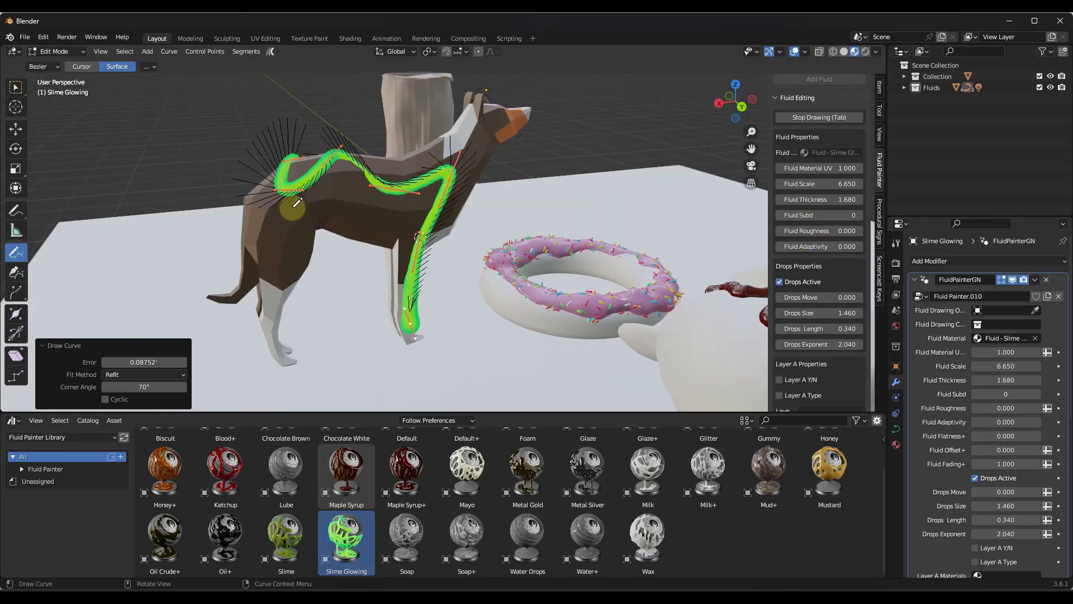
mouse_move(284, 258)
left_mouse_down()
mouse_move(278, 313)
mouse_move(314, 374)
left_mouse_up()
middle_click_drag(267, 358, 554, 328)
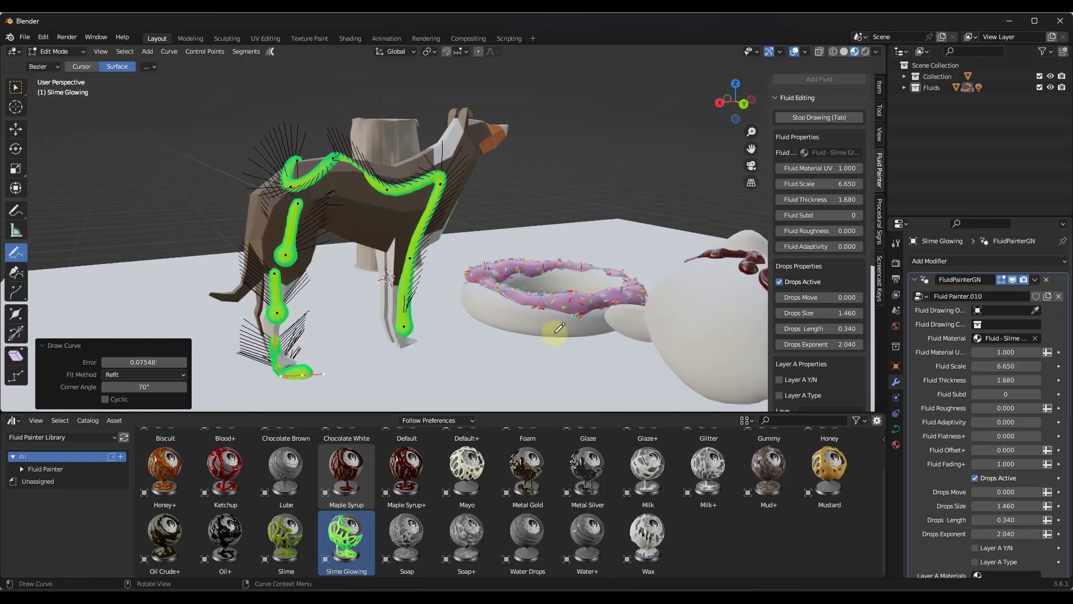
Step: Toggle the slime's drops off and on, and set Drops Move to 0.06, Drops Size to 1.88, Drops Length to 0.45 and Drops Exponent to 2.1
left_click(779, 282)
left_click(780, 283)
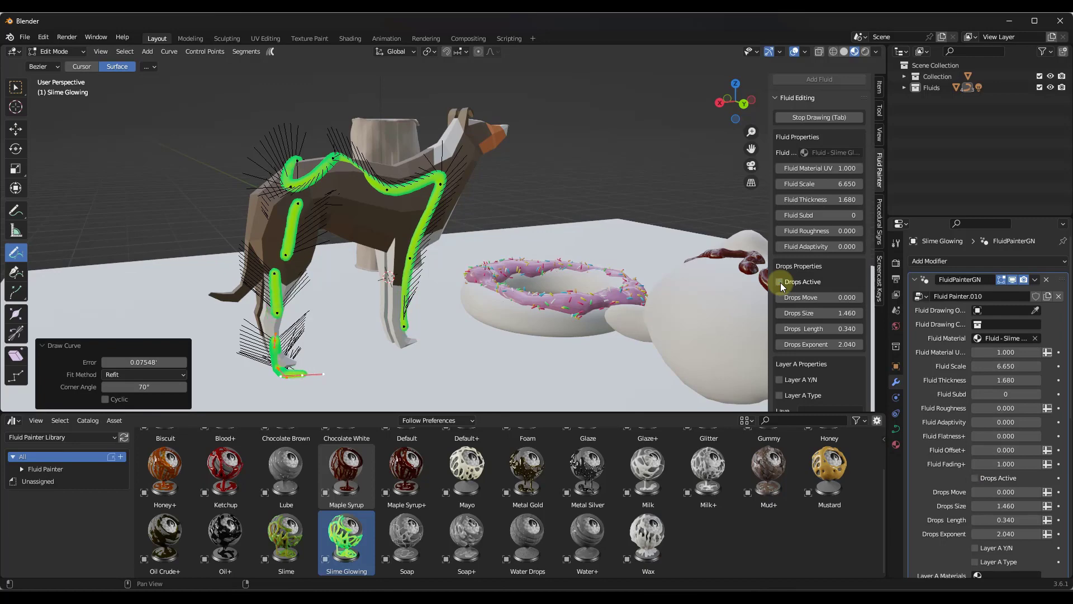
middle_click_drag(402, 258, 412, 323)
scroll(447, 339, "up", 6)
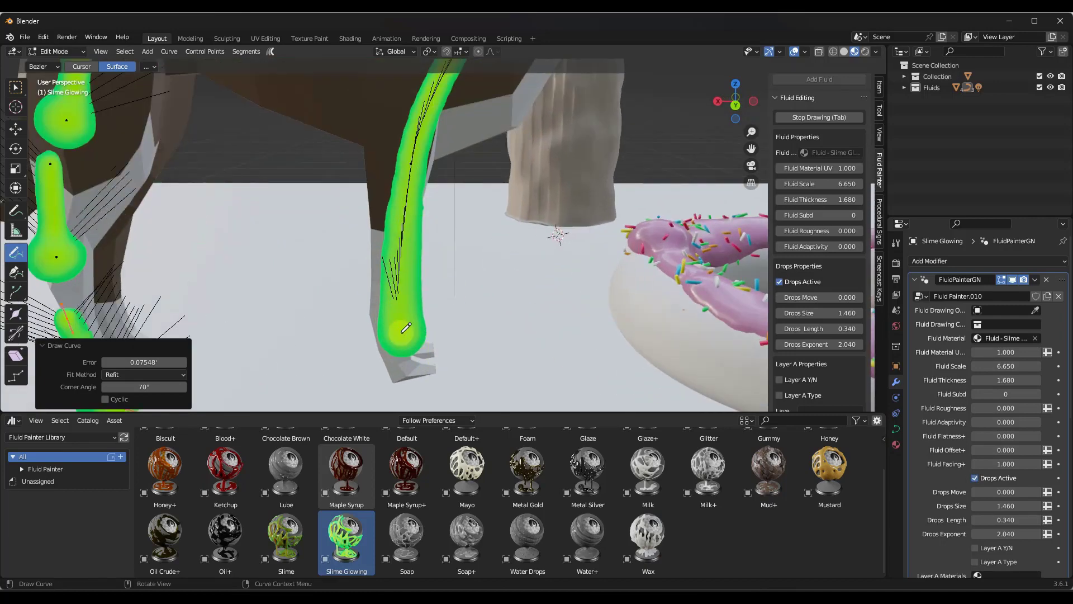
mouse_move(793, 297)
left_mouse_down()
mouse_move(826, 304)
mouse_move(551, 297)
mouse_move(560, 295)
left_mouse_up()
left_click_drag(816, 312, 575, 316)
left_click_drag(823, 330, 562, 347)
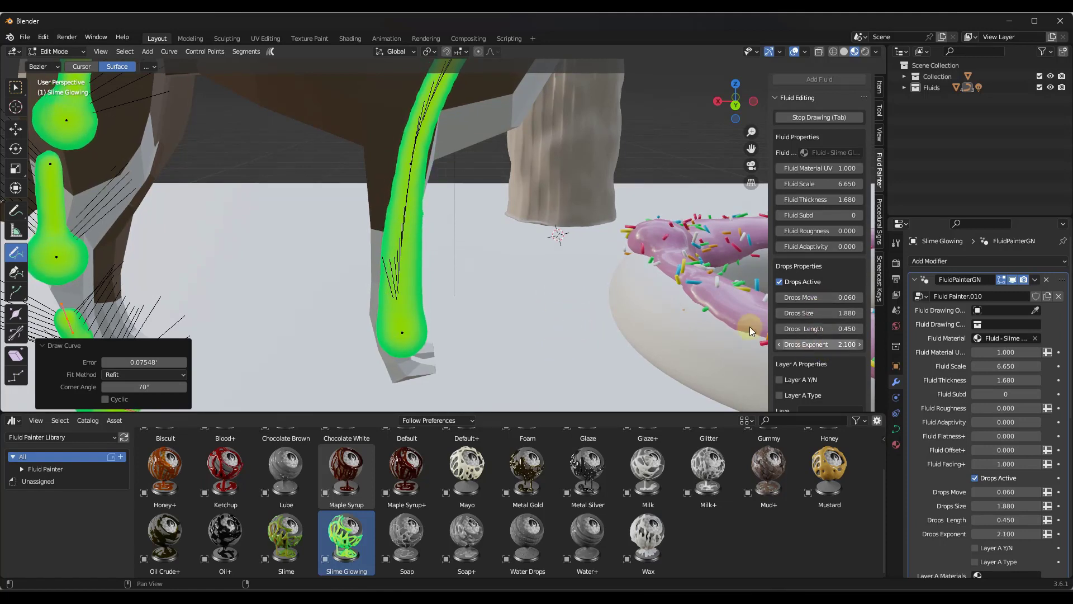
Step: Draw more overlapping slime strokes across the dog's back between its hips and shoulders
scroll(446, 226, "down", 7)
middle_click_drag(538, 172, 500, 187)
middle_click_drag(426, 183, 426, 193)
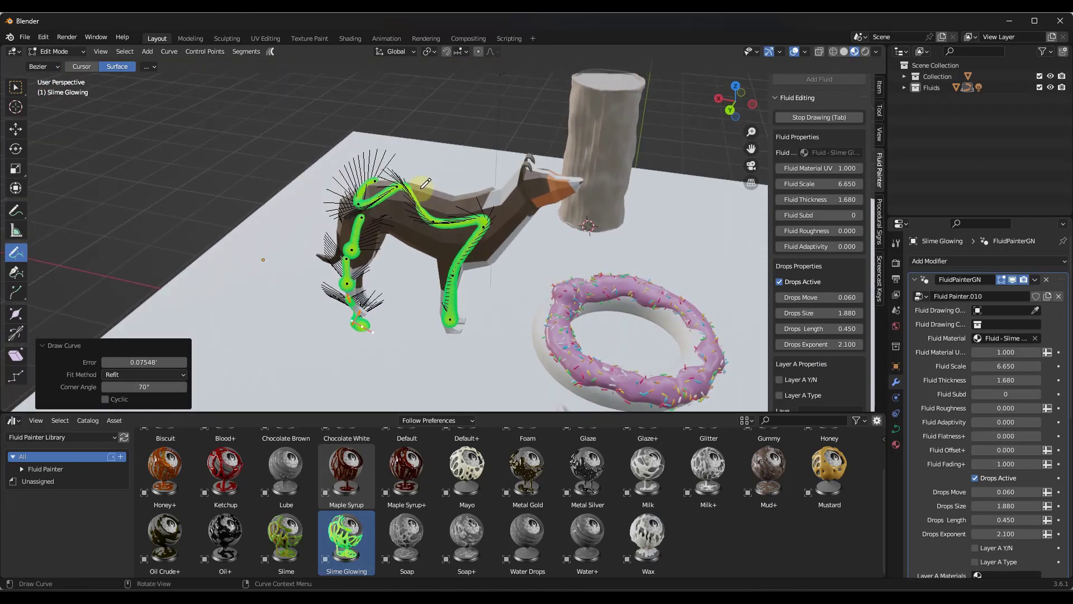
mouse_move(416, 207)
left_mouse_down()
mouse_move(454, 194)
mouse_move(464, 228)
mouse_move(377, 186)
left_mouse_up()
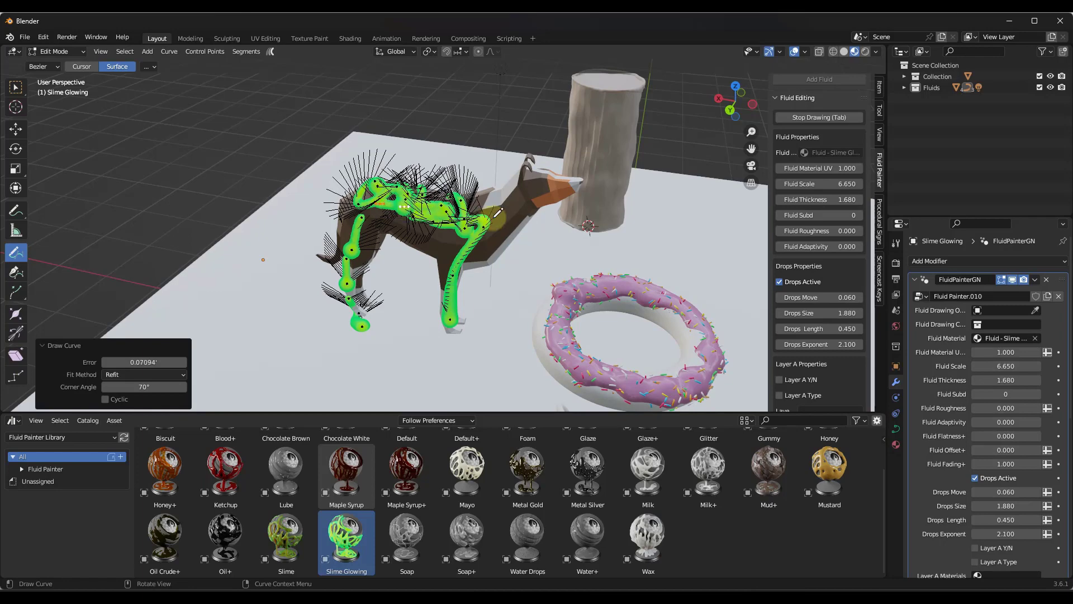
Step: Finish drawing the slime, add the Wax preset to the tall cylinder, and draw wax strokes down its side onto the ground plane
middle_click_drag(493, 218, 433, 193)
middle_click_drag(470, 240, 442, 242)
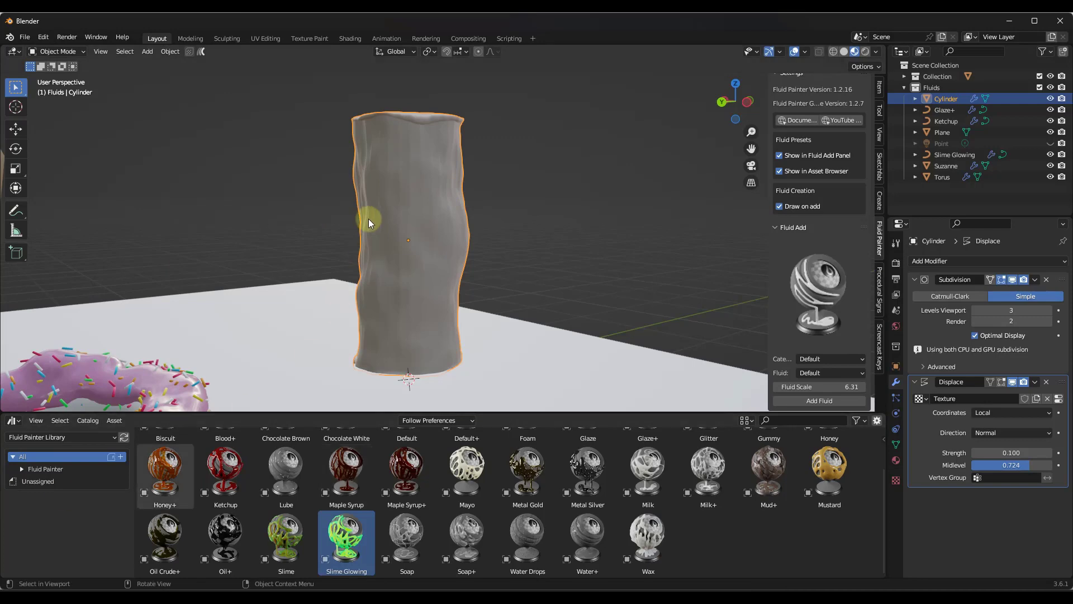
middle_click_drag(383, 216, 413, 202)
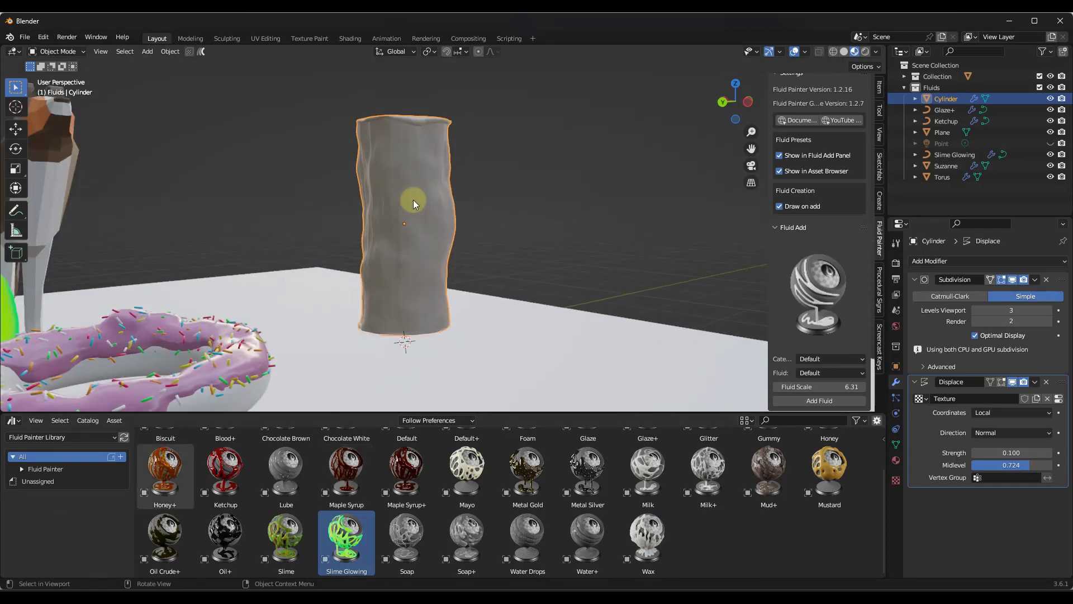
scroll(414, 196, "up", 2)
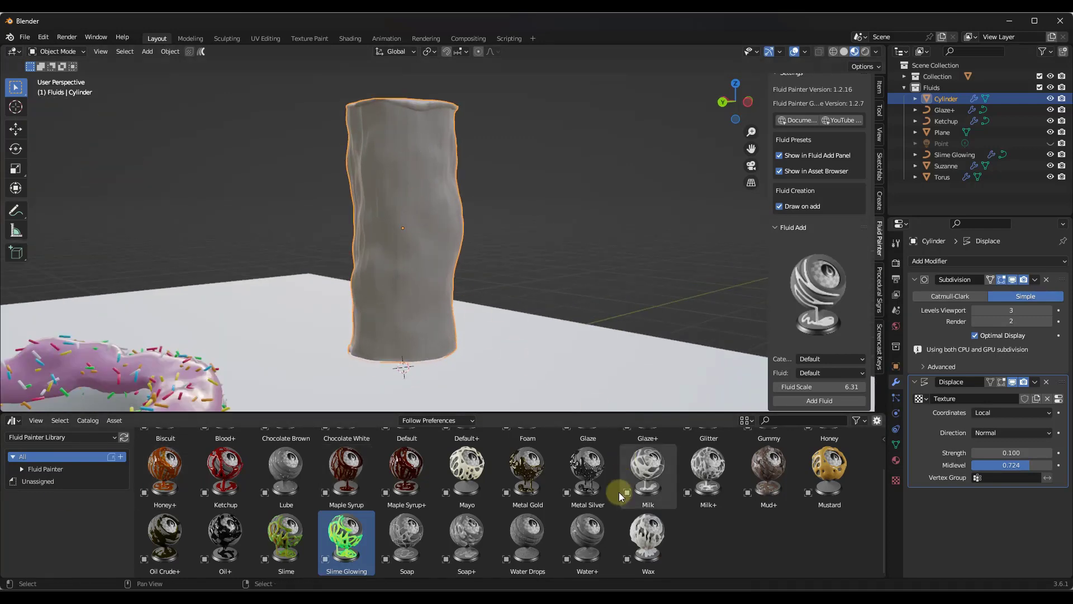
mouse_move(649, 531)
left_mouse_down()
mouse_move(483, 256)
mouse_move(380, 138)
mouse_move(383, 270)
mouse_move(352, 363)
mouse_move(314, 385)
left_mouse_up()
mouse_move(423, 147)
left_mouse_down()
mouse_move(439, 354)
mouse_move(453, 395)
left_mouse_up()
left_click_drag(442, 162, 465, 371)
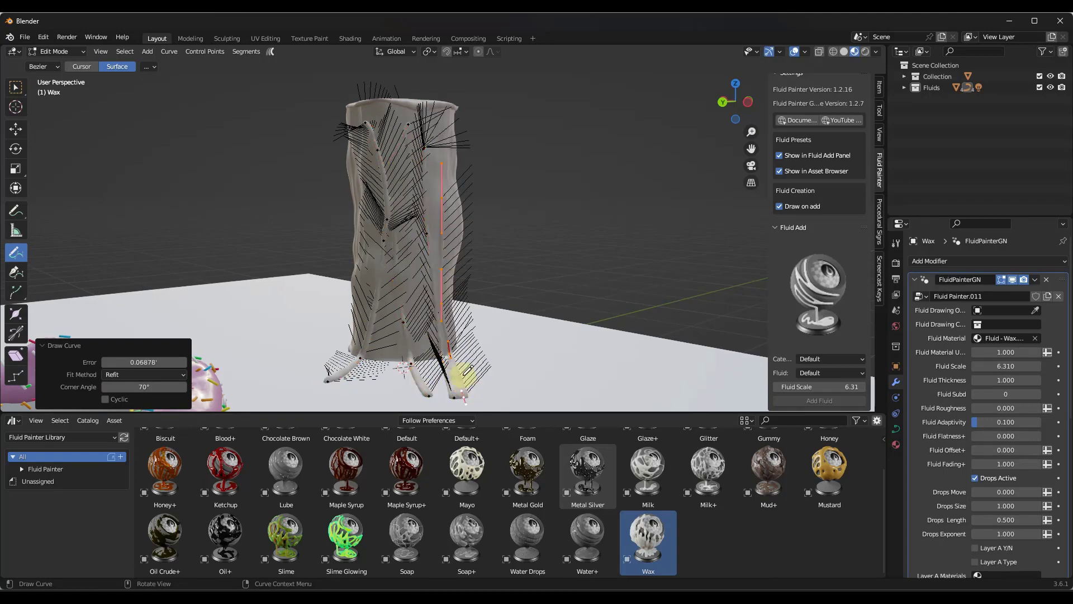
Step: Draw more wax strokes over the cylinder's lower half and around its base, running out onto the plane
left_click_drag(382, 288, 350, 358)
left_click_drag(383, 249, 349, 341)
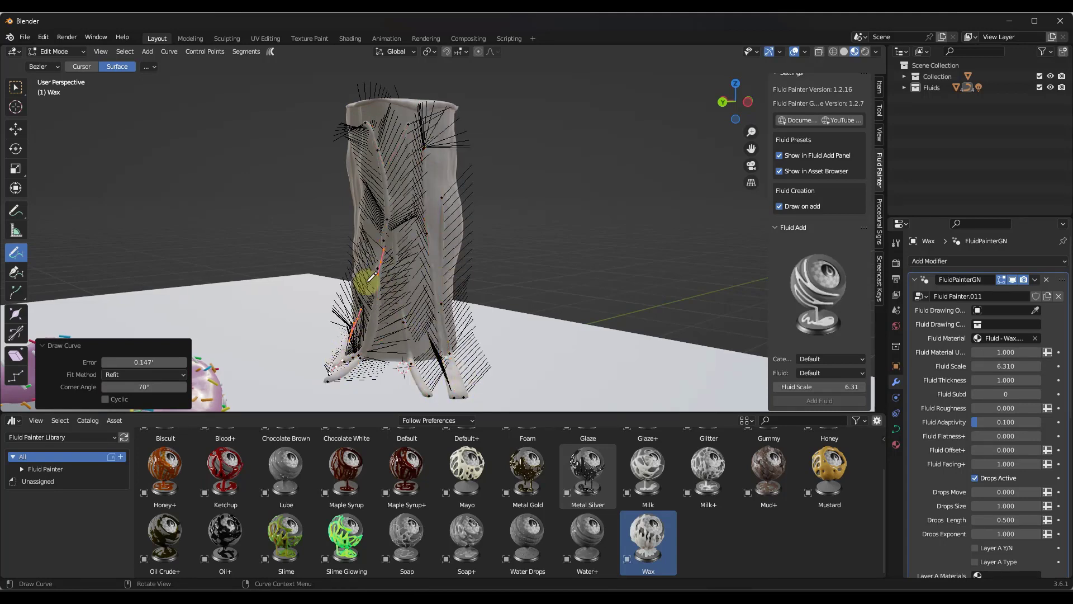
left_click_drag(392, 201, 404, 433)
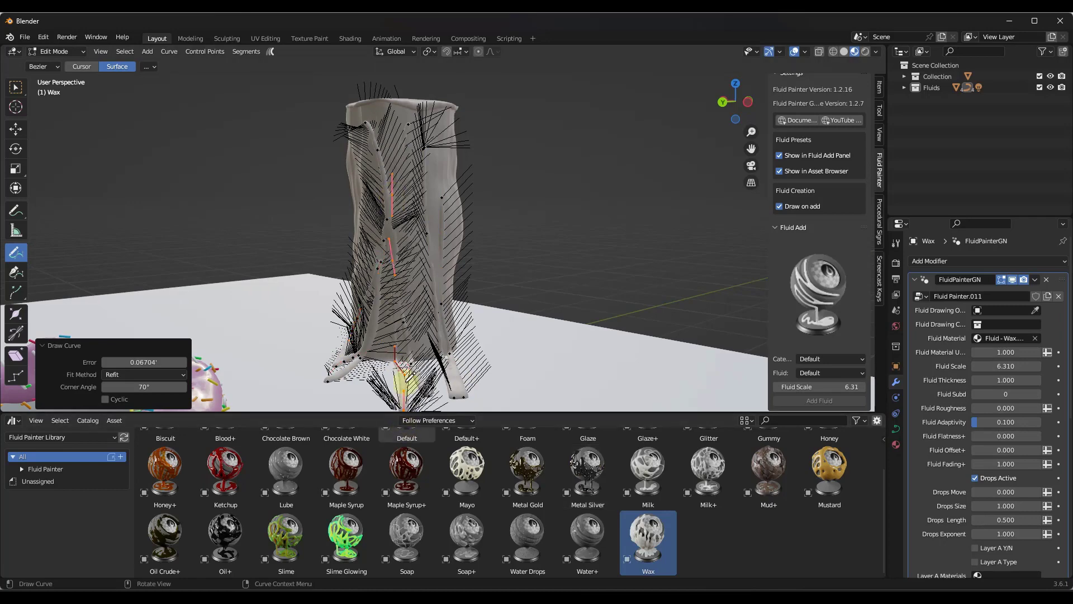
mouse_move(482, 309)
middle_mouse_down()
mouse_move(447, 307)
mouse_move(443, 295)
middle_mouse_up()
mouse_move(490, 232)
left_mouse_down()
mouse_move(528, 387)
mouse_move(538, 369)
left_mouse_up()
middle_click_drag(490, 248, 520, 247)
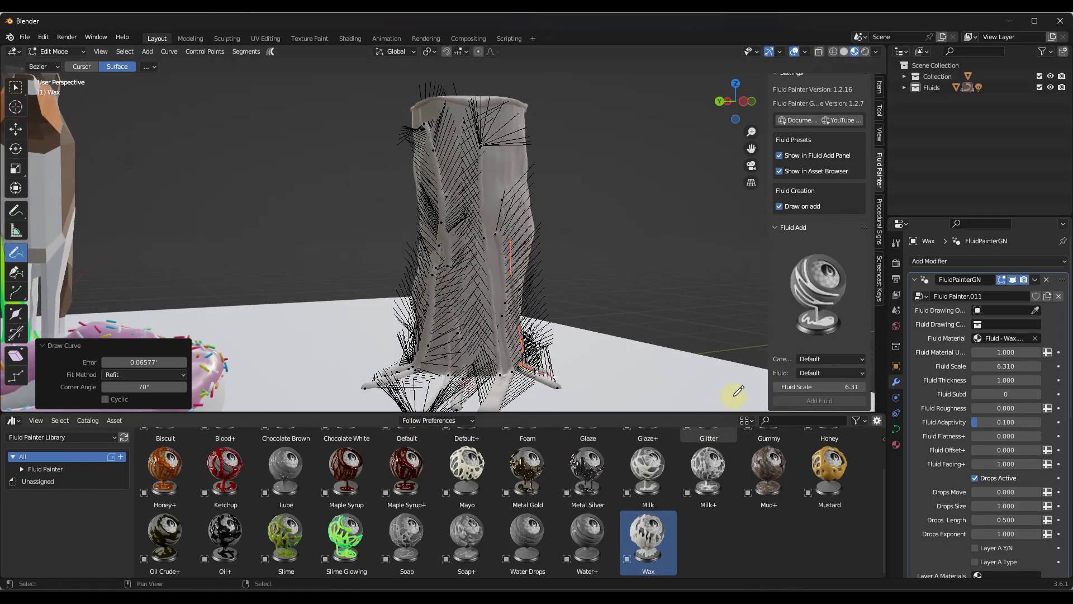
Step: Set the wax's Fluid Scale to 16.6 and Fluid Thickness to 1.41
scroll(811, 324, "down", 8)
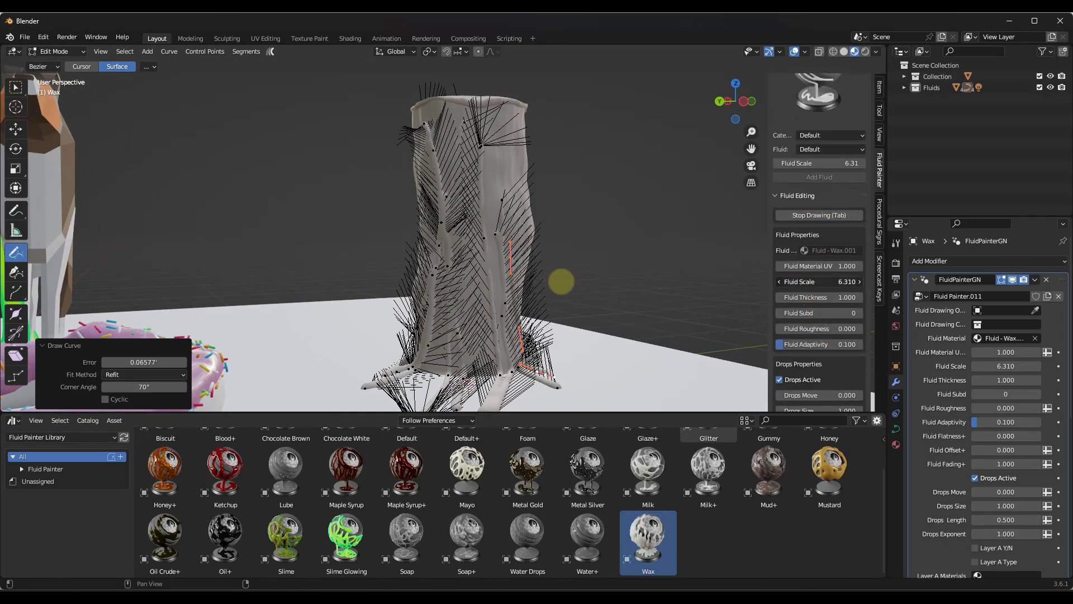
left_click_drag(561, 282, 592, 301)
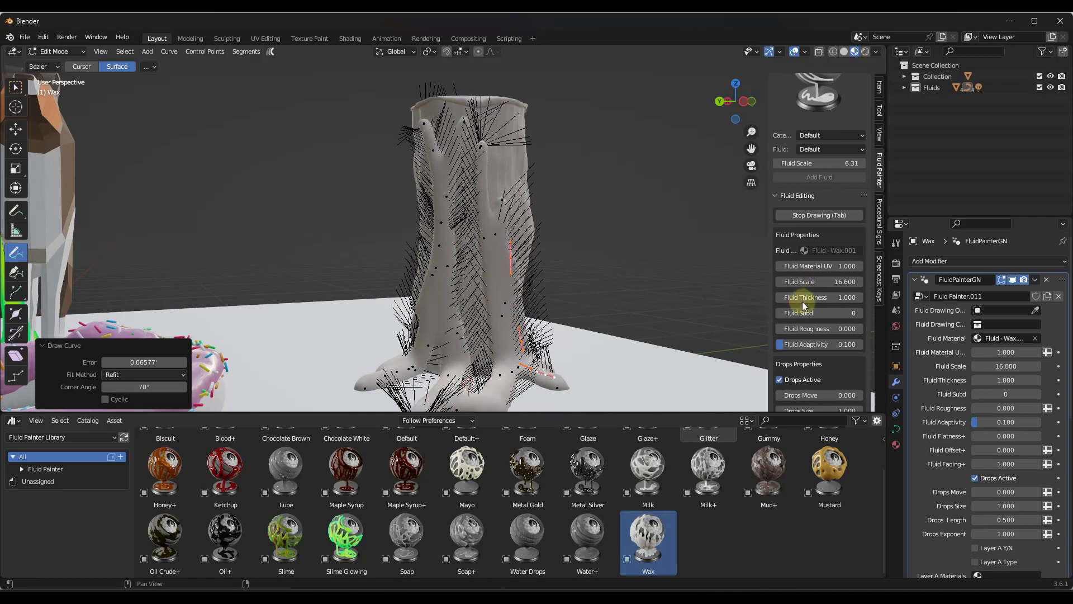
left_click_drag(803, 304, 586, 302)
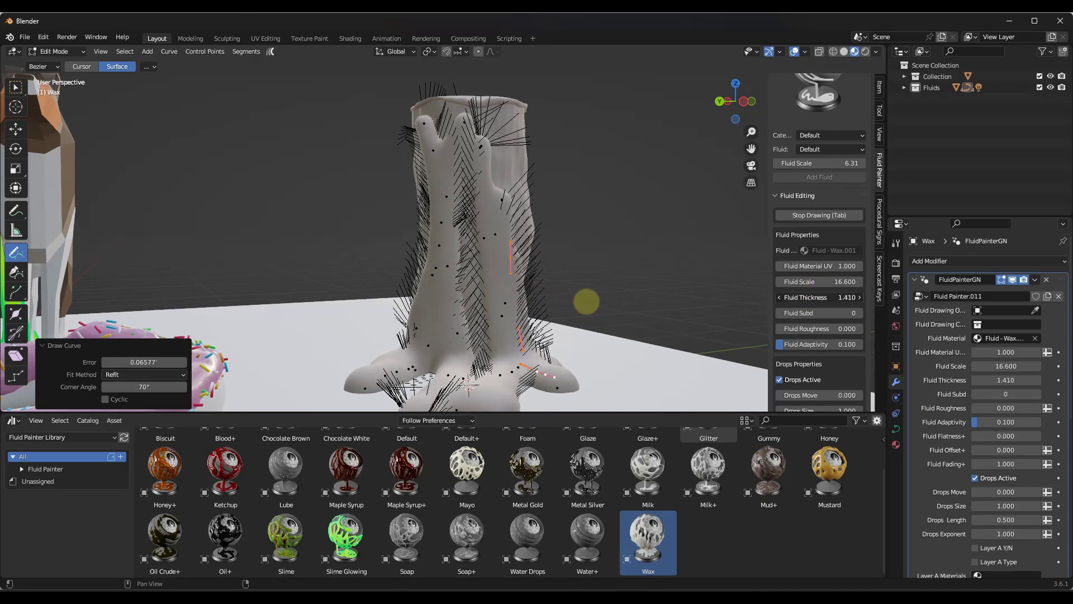
middle_click_drag(433, 270, 511, 286)
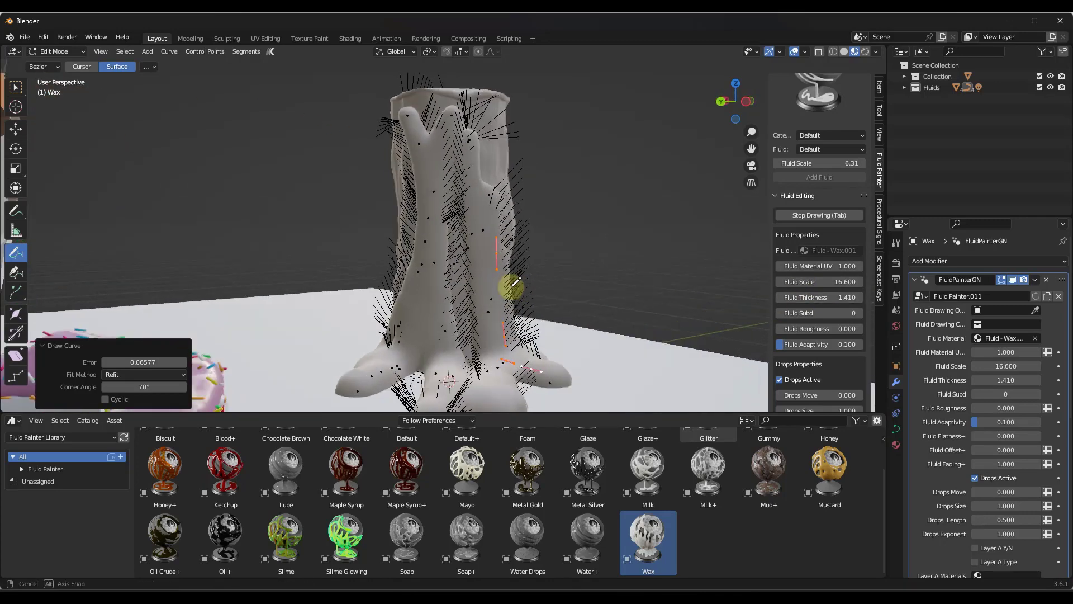